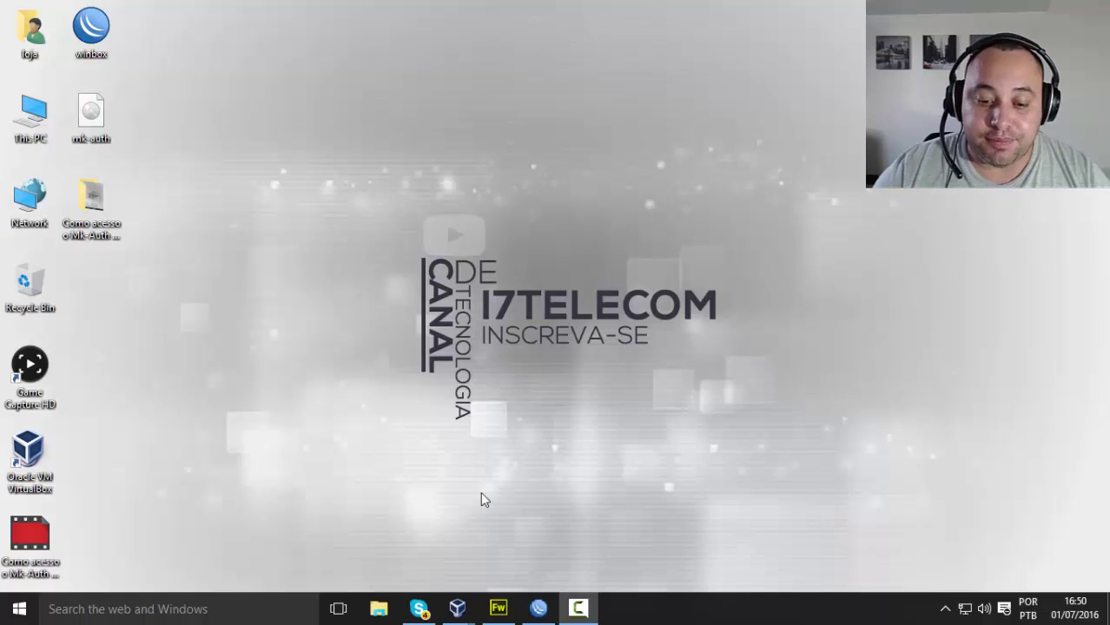
# Step: Move the Mk-Auth machine window up-left and the Mk machine window down-left
pyautogui.moveTo(460, 611)
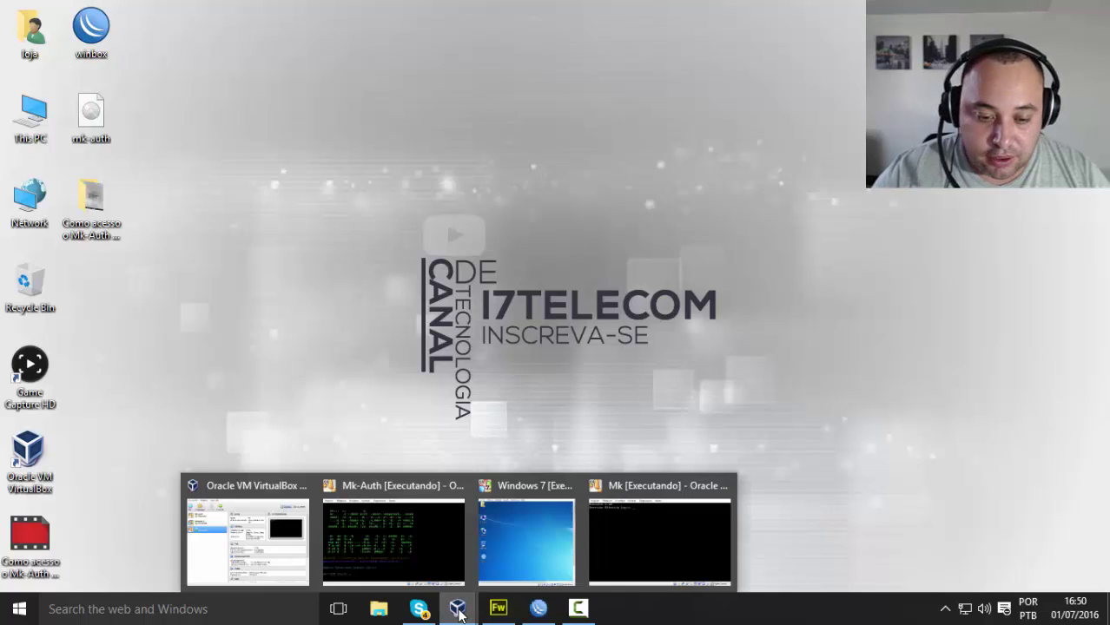
pyautogui.click(403, 549)
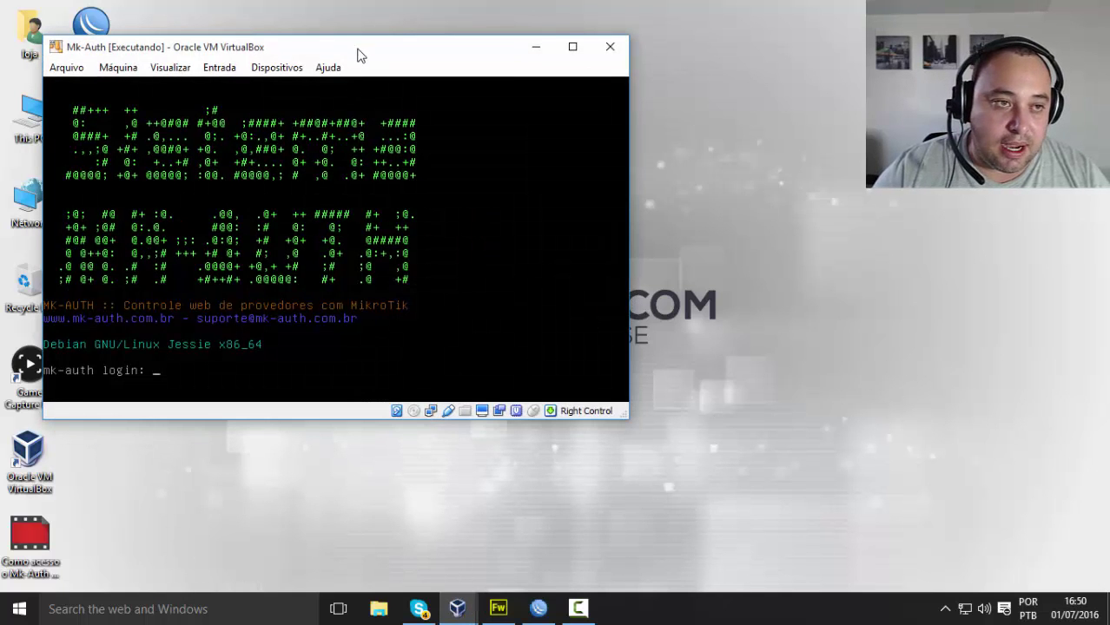
pyautogui.moveTo(360, 54); pyautogui.dragTo(330, 30)
pyautogui.moveTo(457, 608)
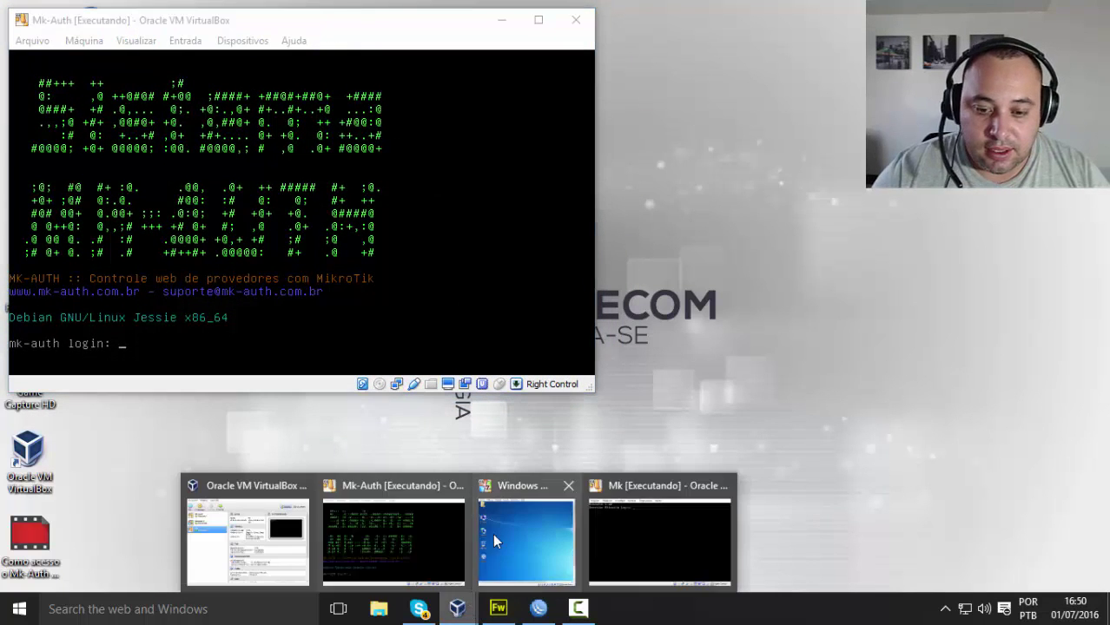
pyautogui.click(650, 533)
pyautogui.moveTo(289, 28); pyautogui.dragTo(241, 165)
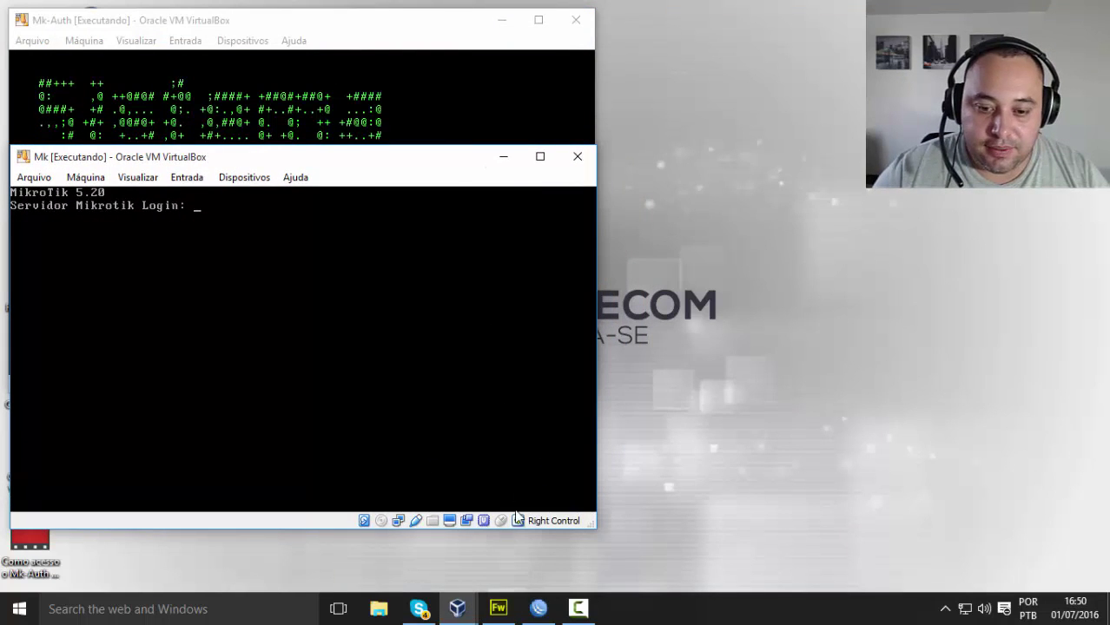
# Step: Widen the Windows 7 machine window, briefly maximizing it and restoring its size
pyautogui.moveTo(457, 608)
pyautogui.click(528, 536)
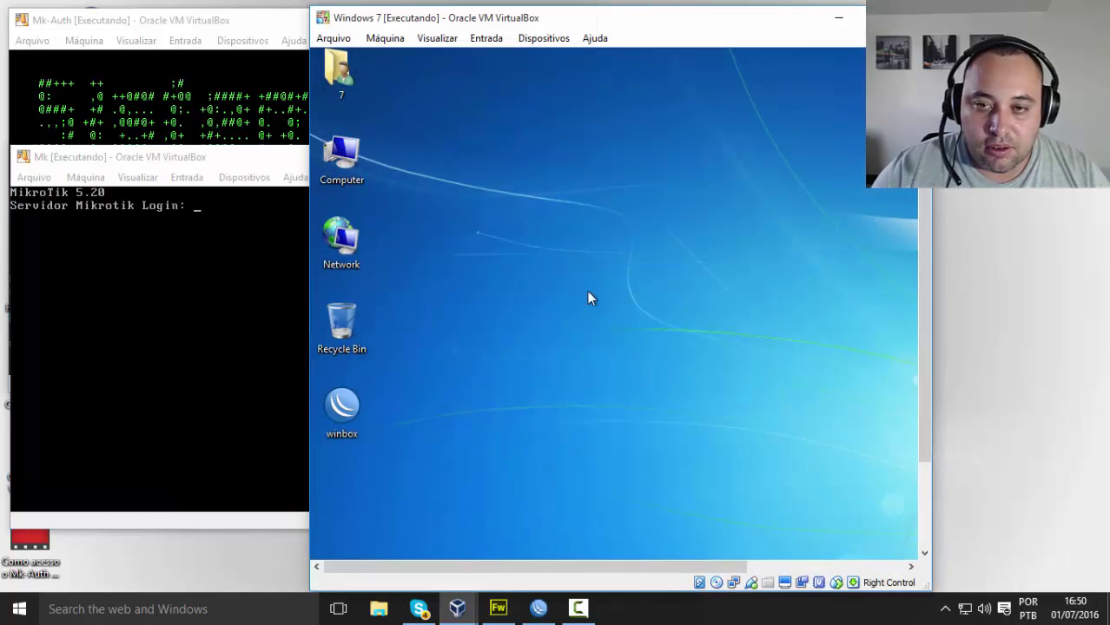
pyautogui.moveTo(931, 223); pyautogui.dragTo(1057, 222)
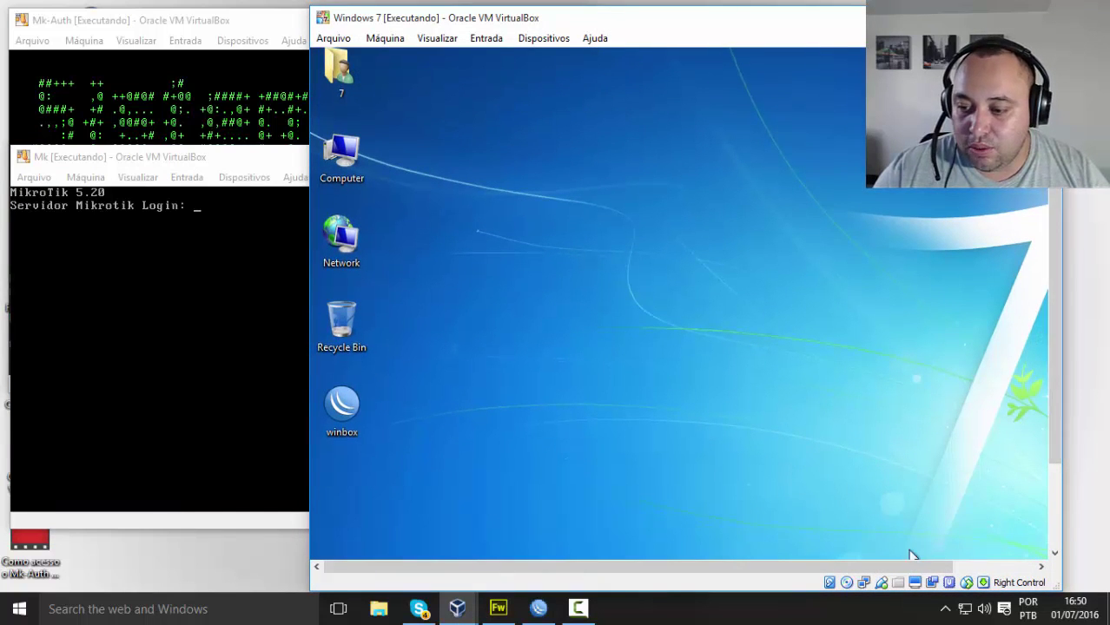
pyautogui.moveTo(927, 564); pyautogui.dragTo(1023, 560)
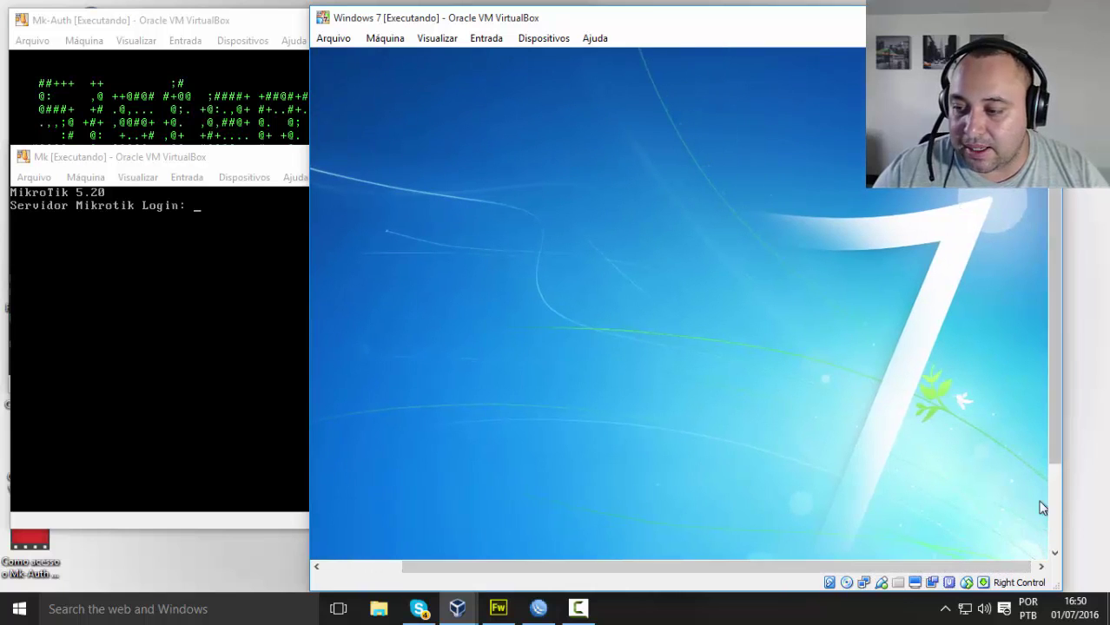
pyautogui.doubleClick(752, 26)
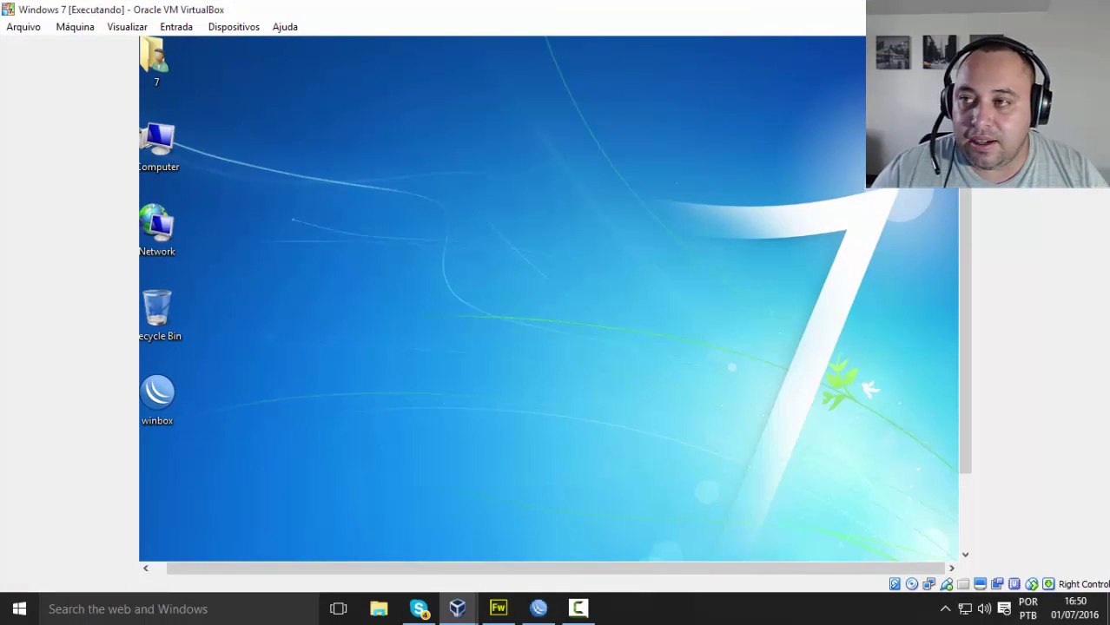
pyautogui.press('super+Down')
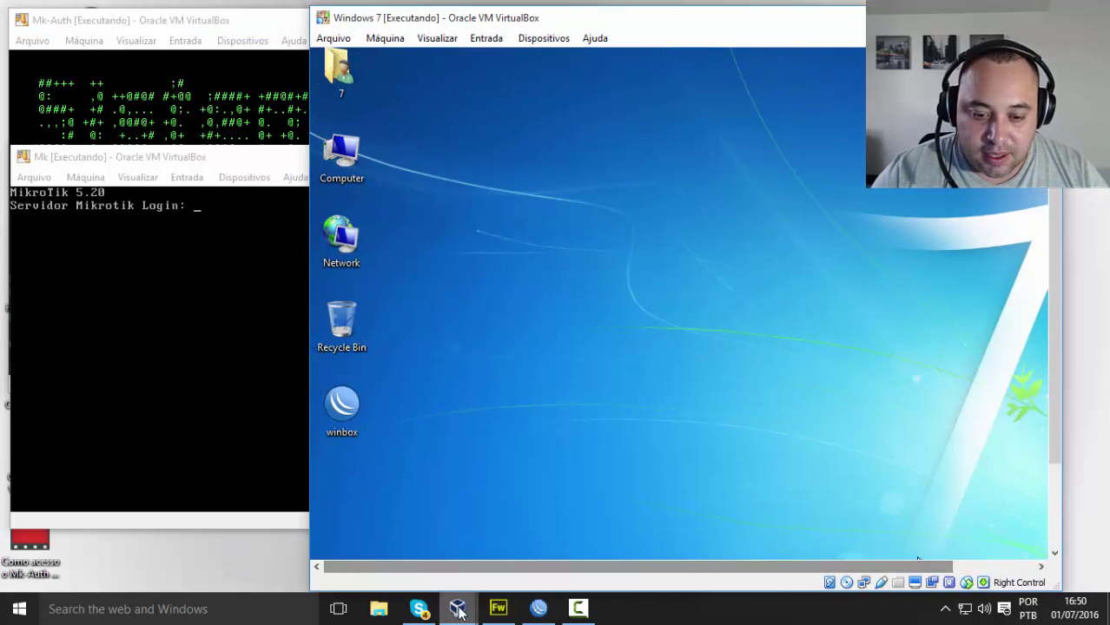
# Step: Minimize the Mk and Mk-Auth windows, leaving the restored Windows 7 window nudged right
pyautogui.click(295, 271)
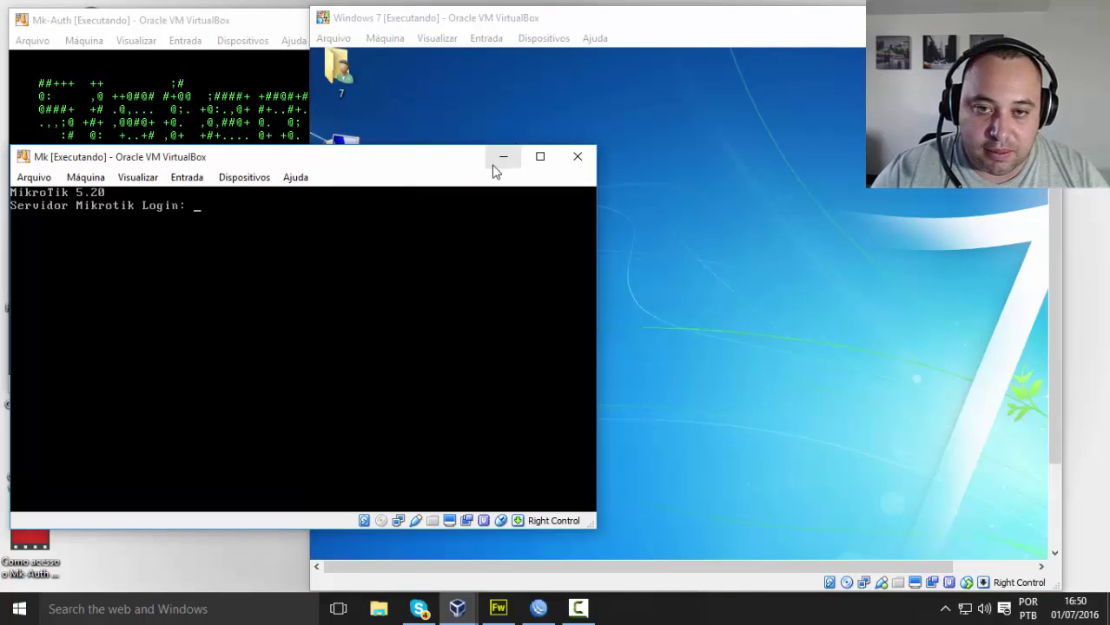
pyautogui.click(502, 157)
pyautogui.click(237, 29)
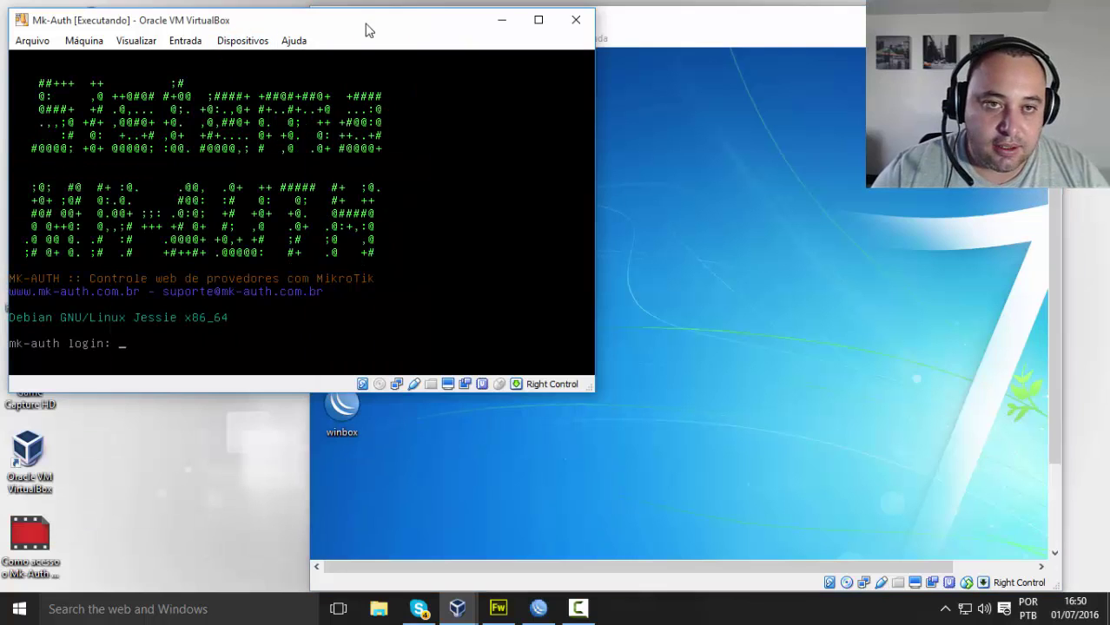
pyautogui.click(497, 21)
pyautogui.doubleClick(622, 24)
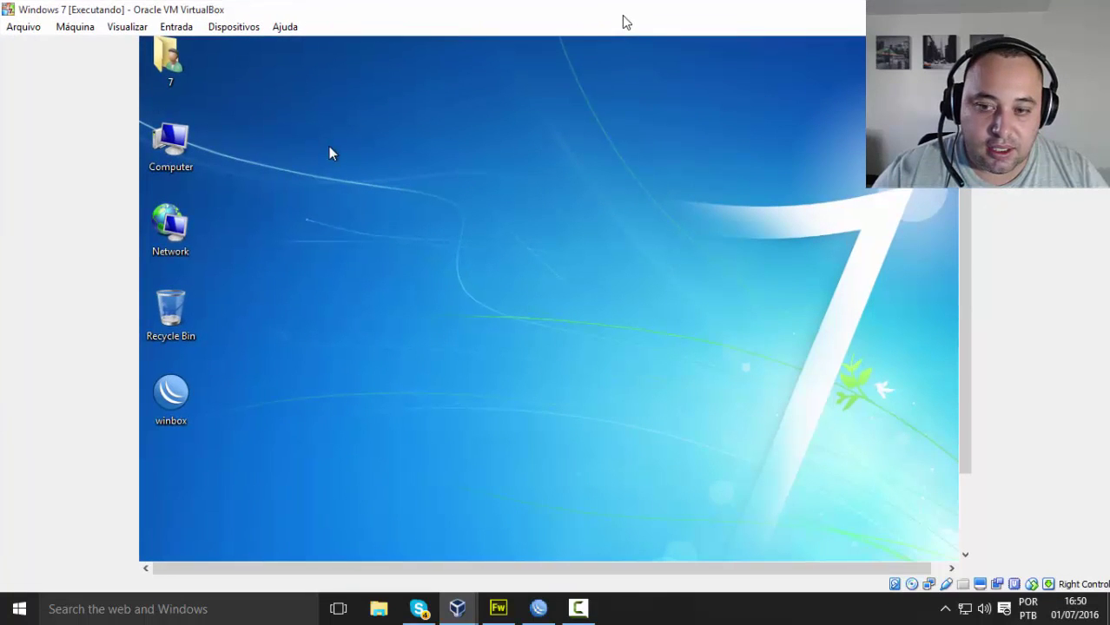
pyautogui.press('super+Down')
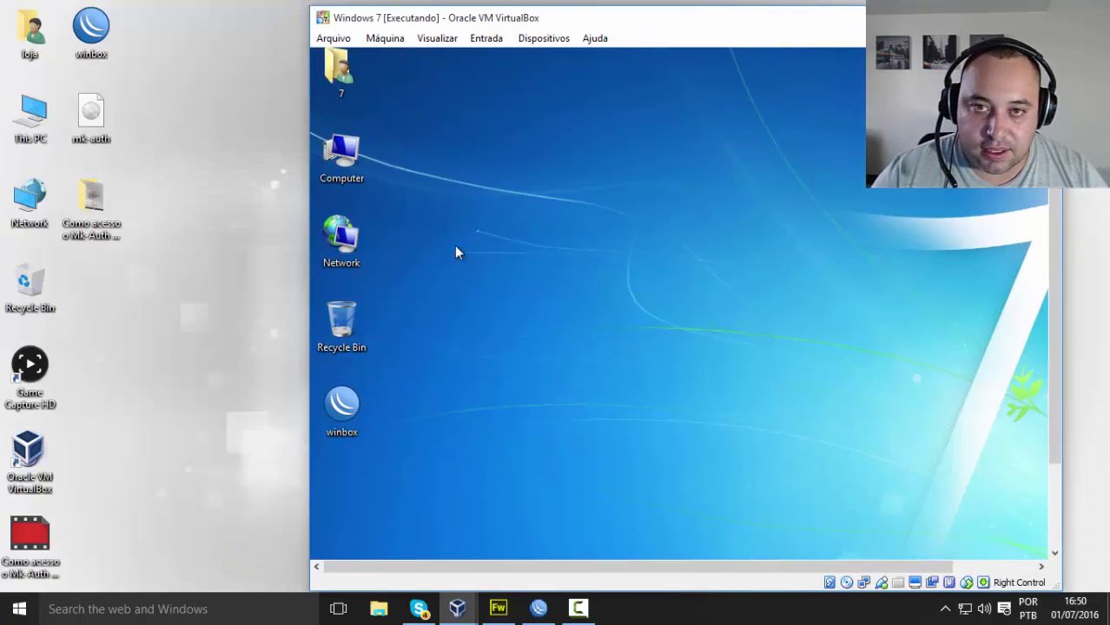
pyautogui.moveTo(570, 13); pyautogui.dragTo(612, 7)
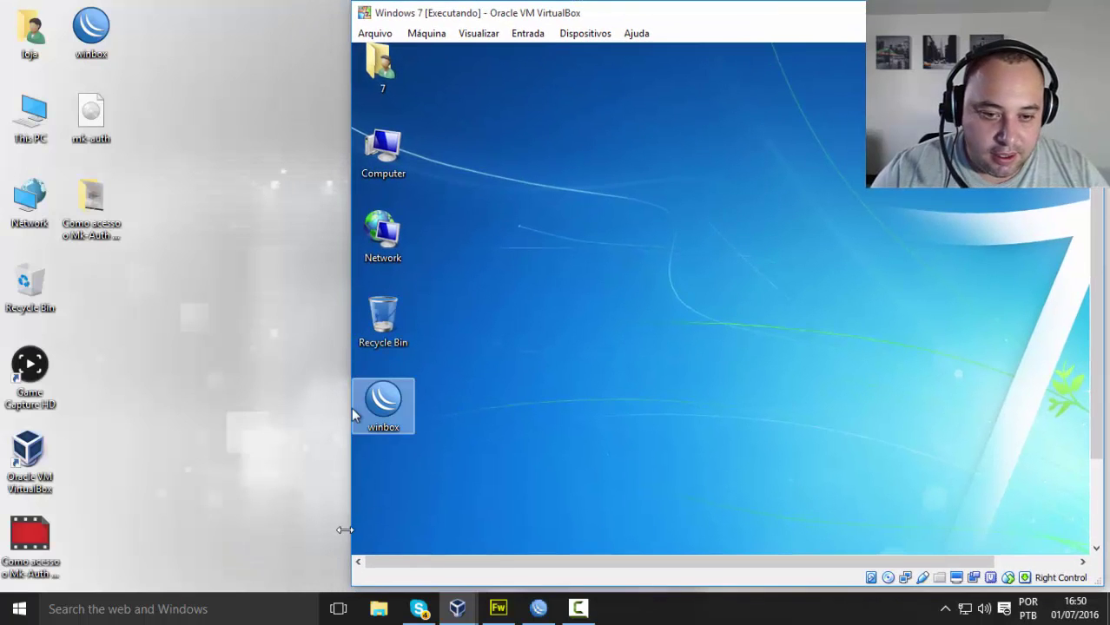
# Step: Switch the guest's screen resolution to 800 × 600, keep the changes, and shift the VM window right
pyautogui.rightClick(841, 292)
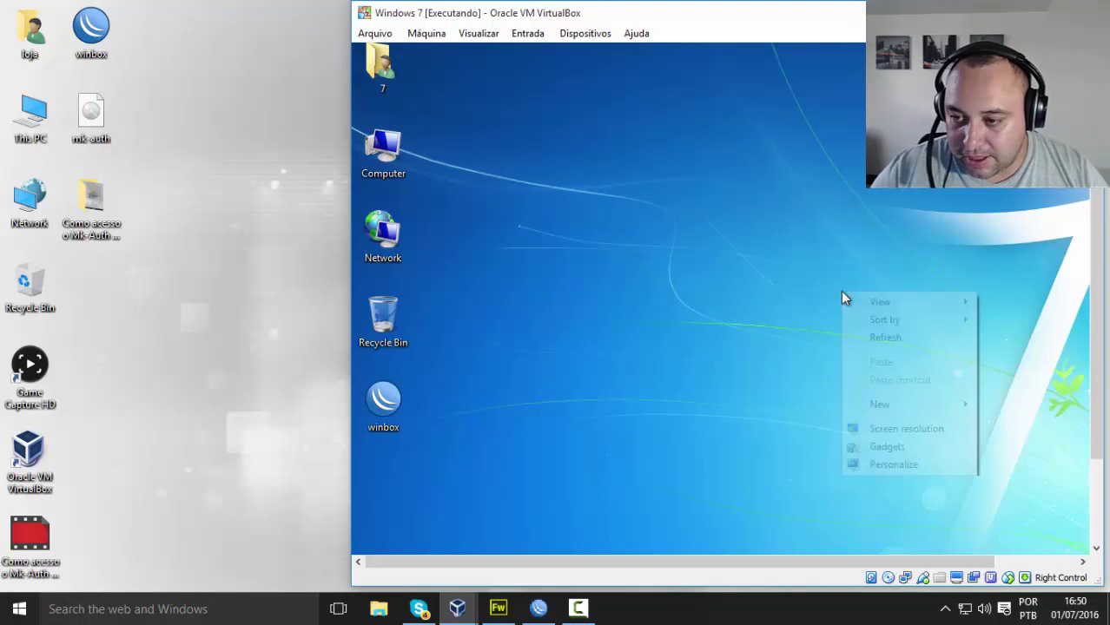
pyautogui.click(902, 428)
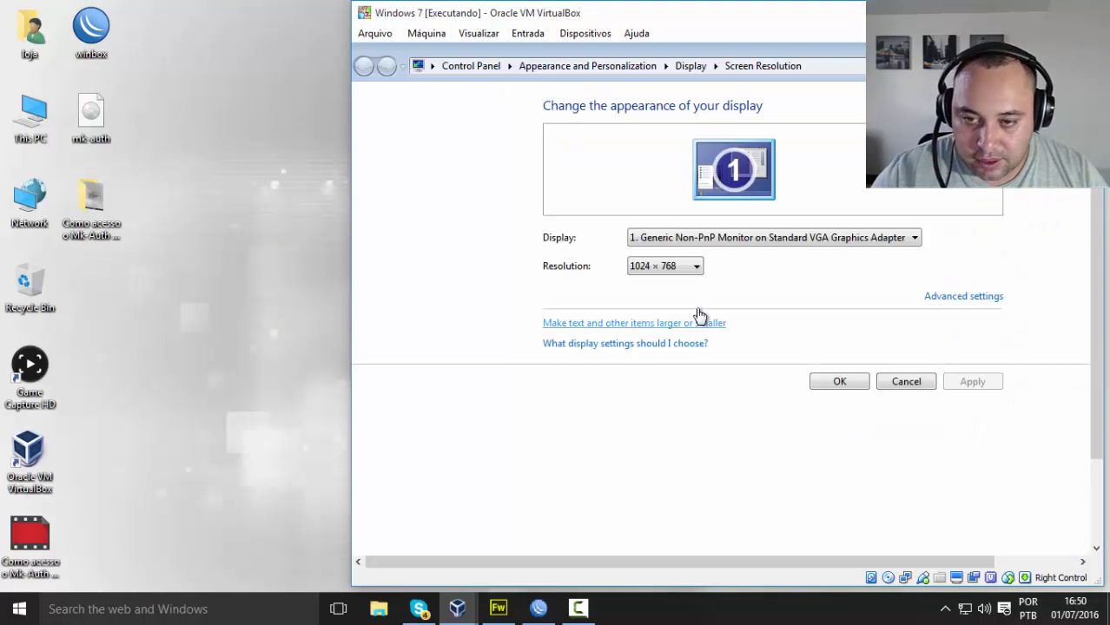
pyautogui.click(684, 265)
pyautogui.click(682, 447)
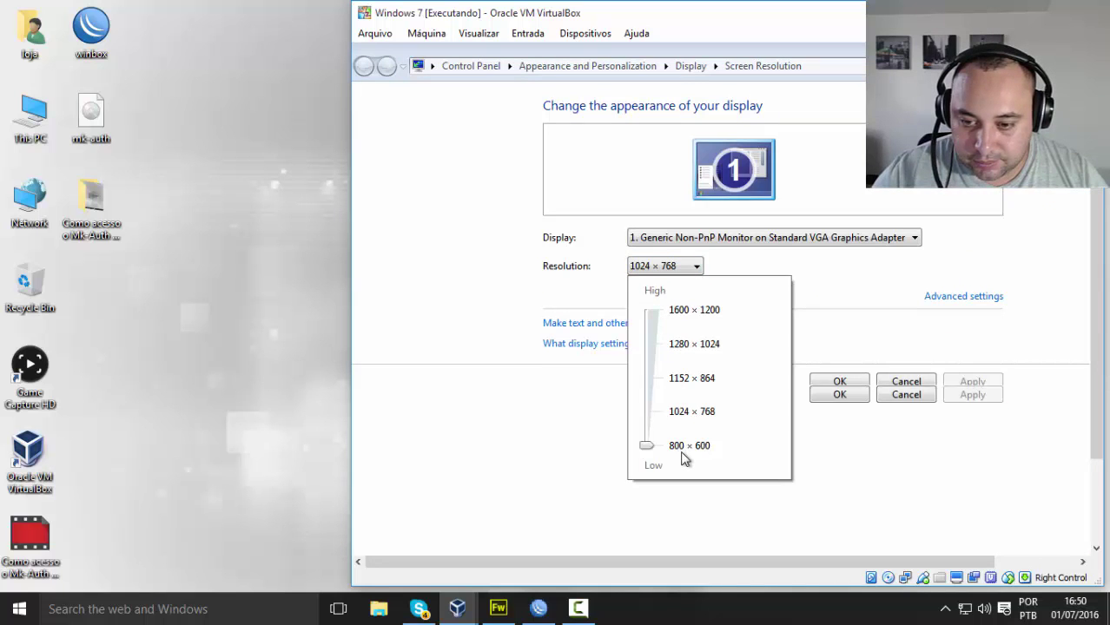
pyautogui.click(853, 406)
pyautogui.click(852, 401)
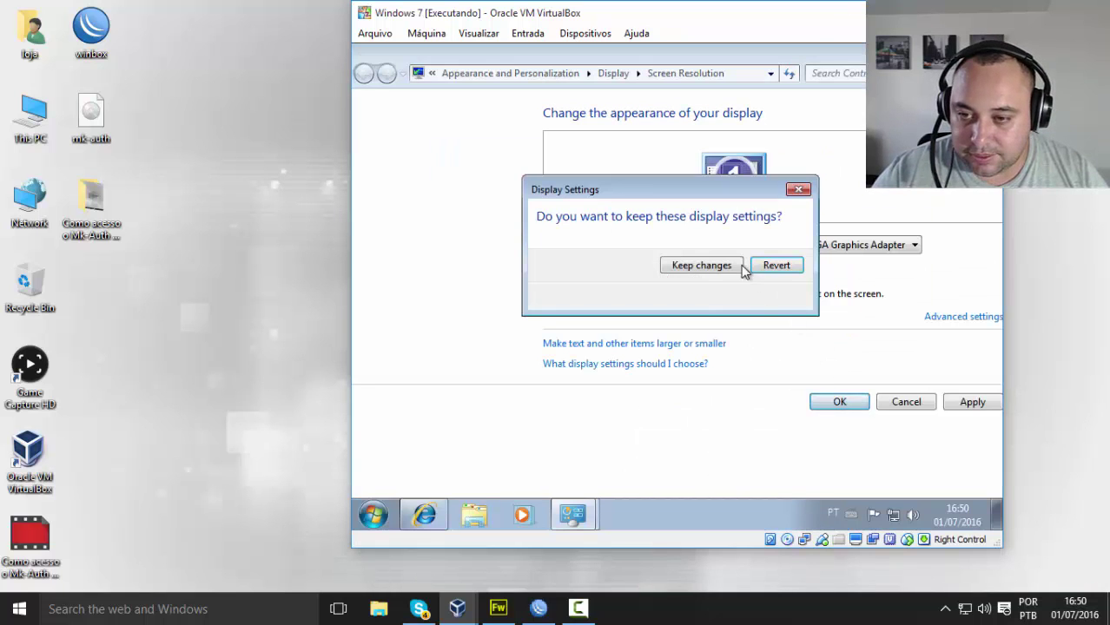
pyautogui.click(704, 269)
pyautogui.moveTo(863, 15); pyautogui.dragTo(950, 19)
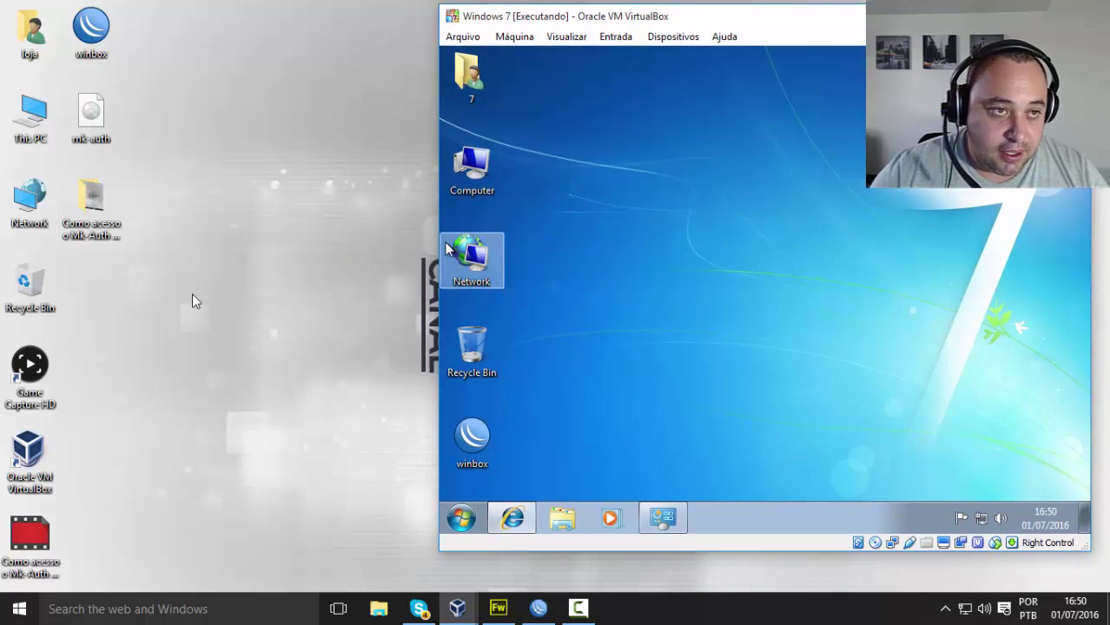
# Step: Launch WinBox on the host and log into the Mikrotik router
pyautogui.doubleClick(100, 54)
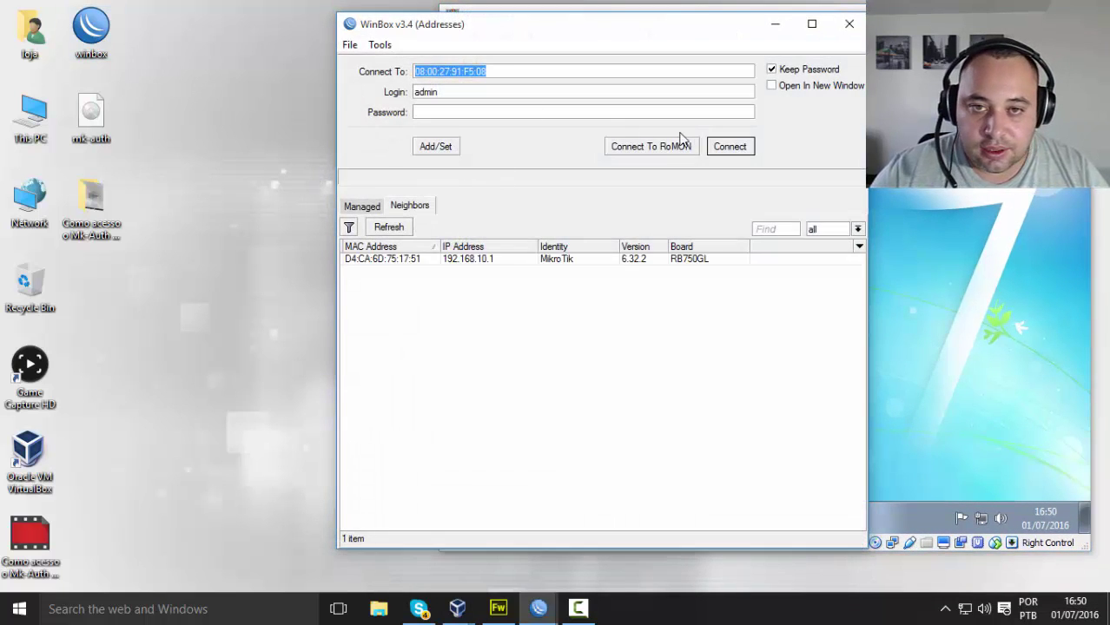
pyautogui.click(730, 146)
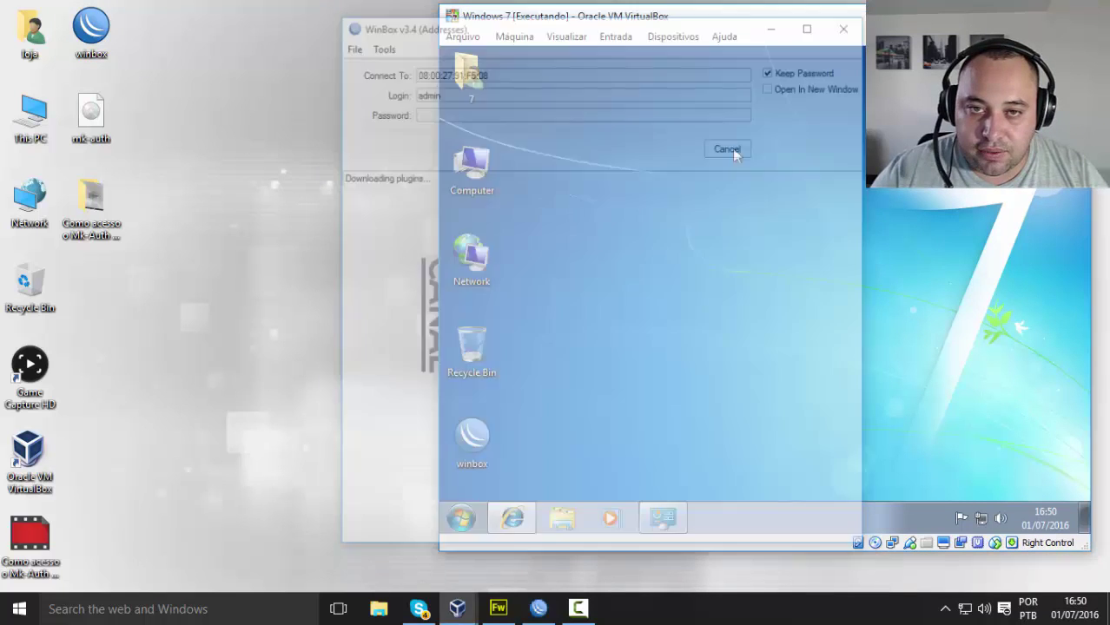
pyautogui.moveTo(315, 97); pyautogui.dragTo(137, 45)
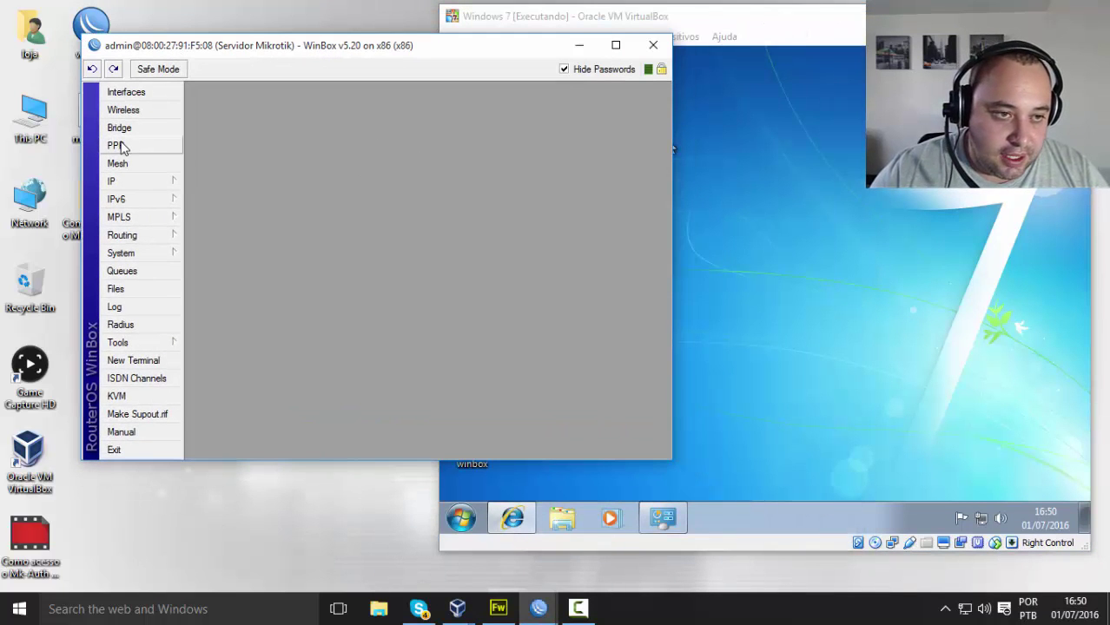
# Step: Browse PPP Secrets and PPPoE Servers, then select the test user's active connection at 192.168.2.50
pyautogui.click(120, 145)
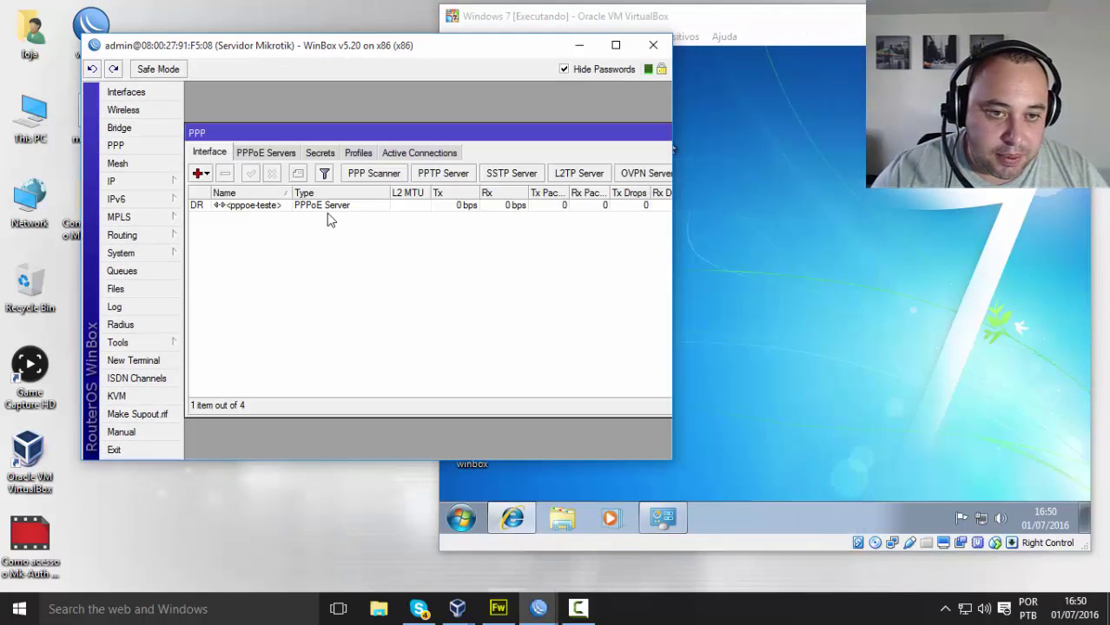
pyautogui.click(320, 154)
pyautogui.click(283, 154)
pyautogui.click(318, 154)
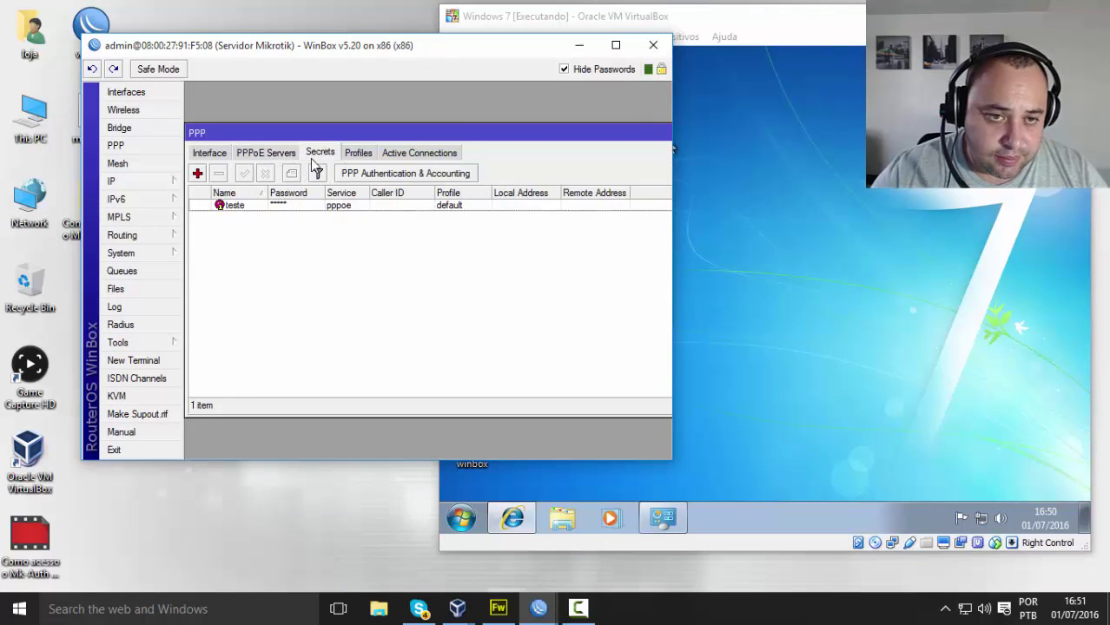
pyautogui.click(388, 154)
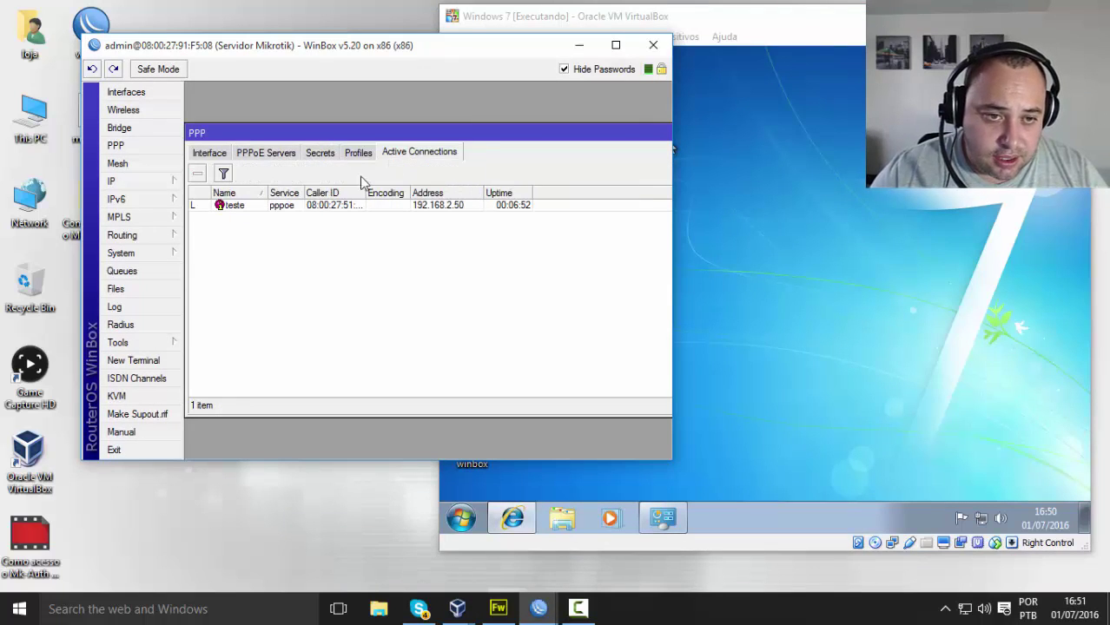
pyautogui.click(251, 210)
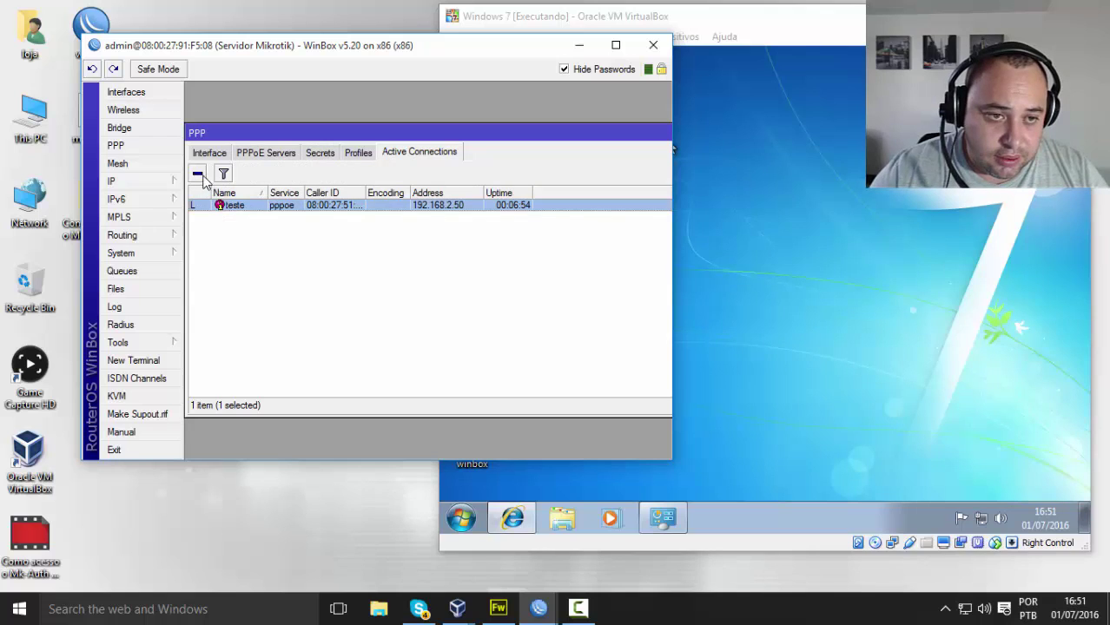
# Step: Disconnect the test user's PPPoE session and review their entry in the PPP Secrets list
pyautogui.click(198, 174)
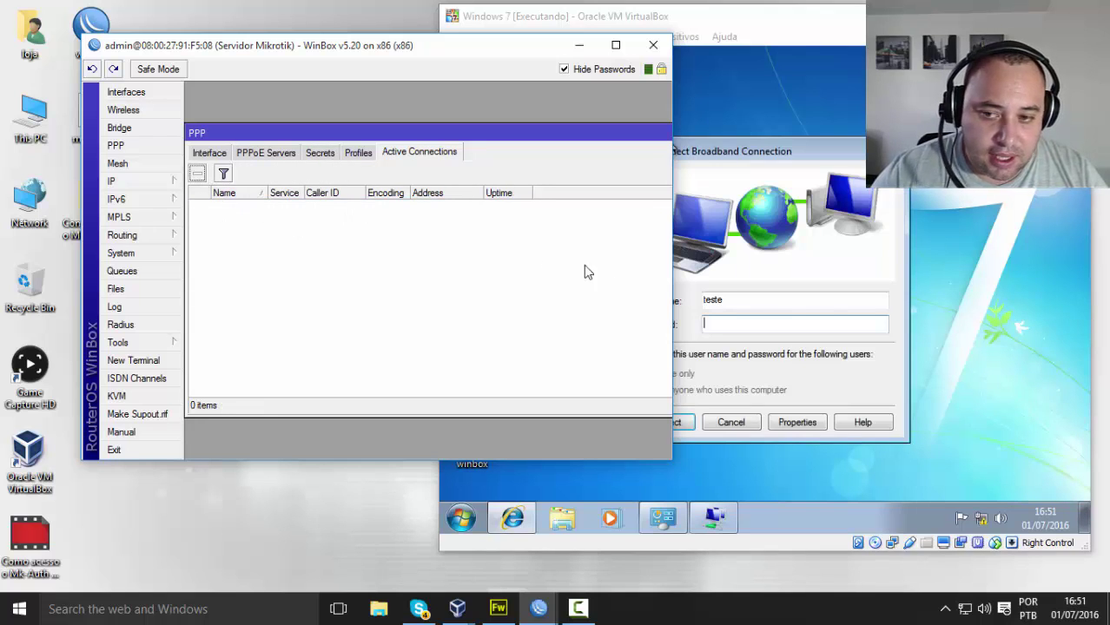
pyautogui.moveTo(488, 61); pyautogui.dragTo(396, 64)
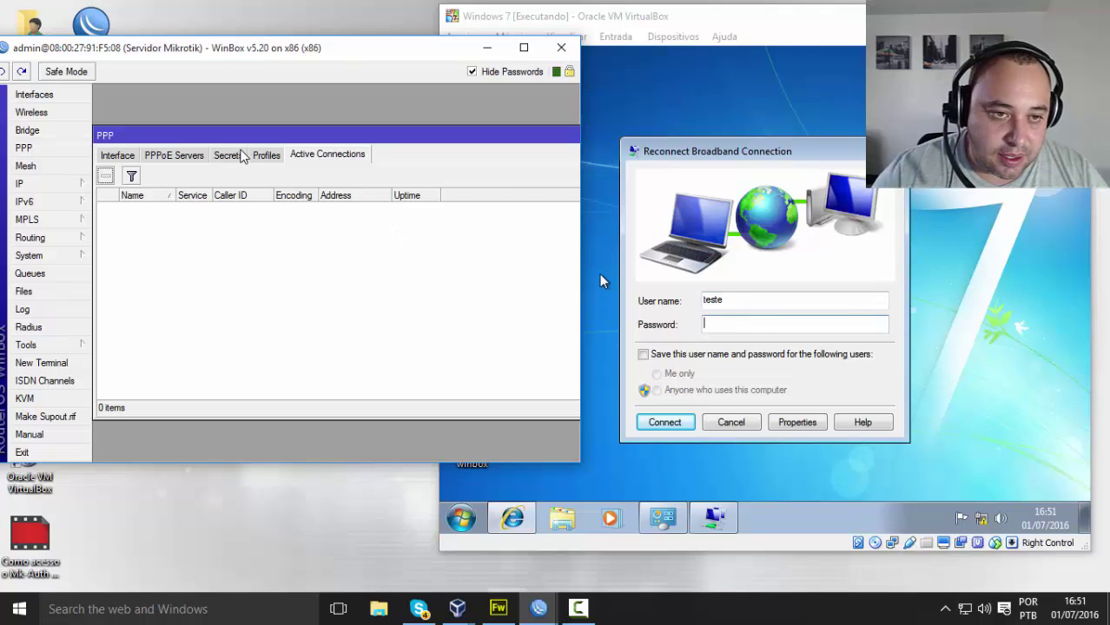
pyautogui.click(237, 154)
pyautogui.click(151, 209)
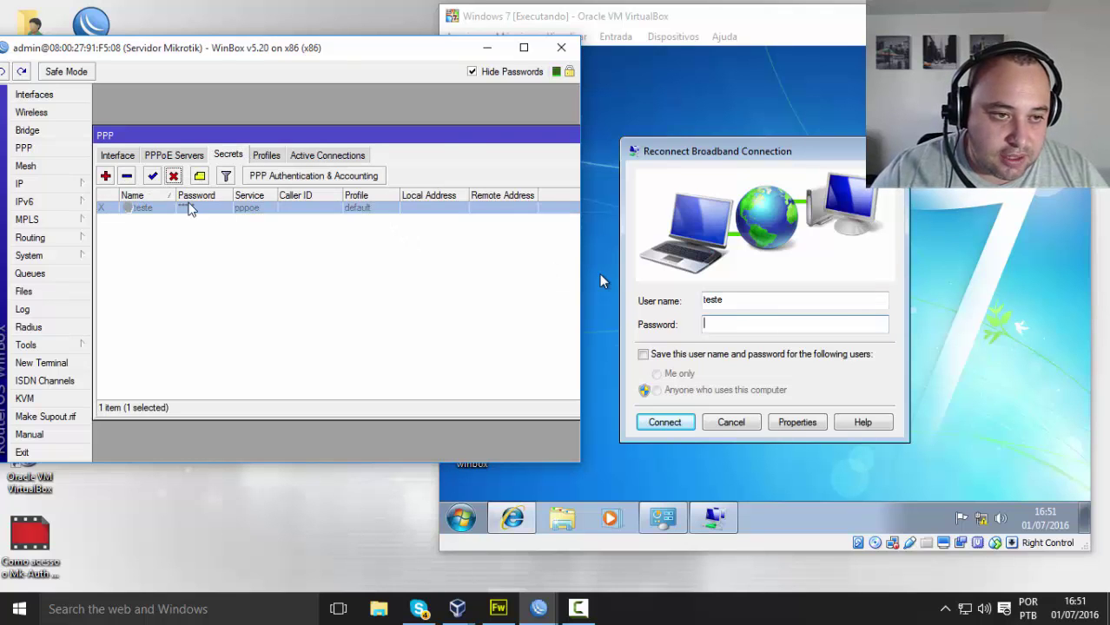
pyautogui.moveTo(555, 137); pyautogui.dragTo(469, 145)
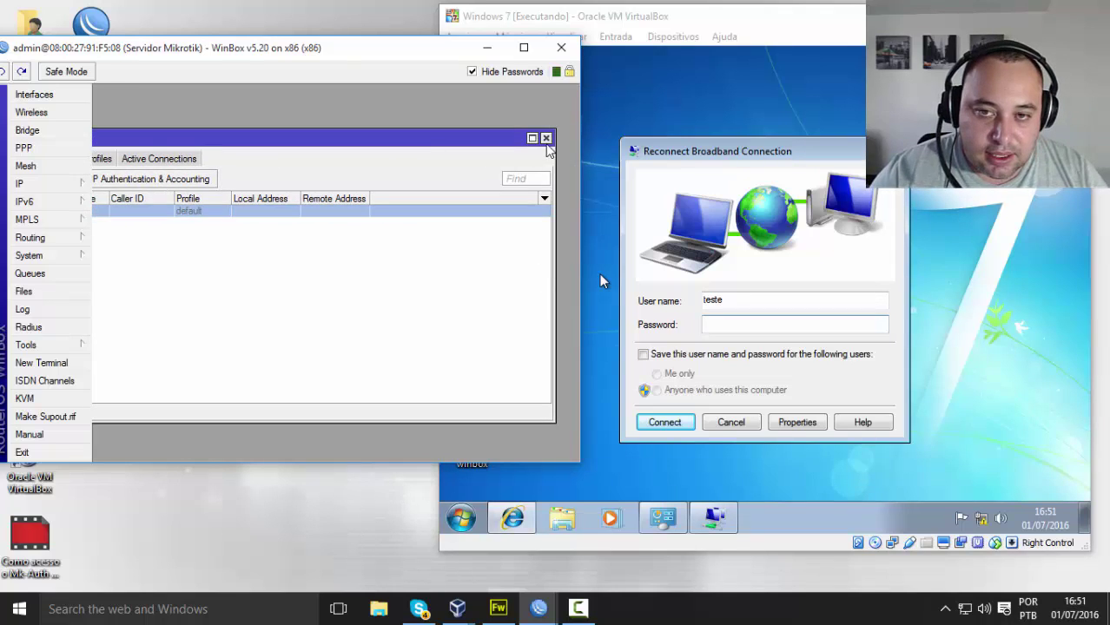
pyautogui.doubleClick(393, 138)
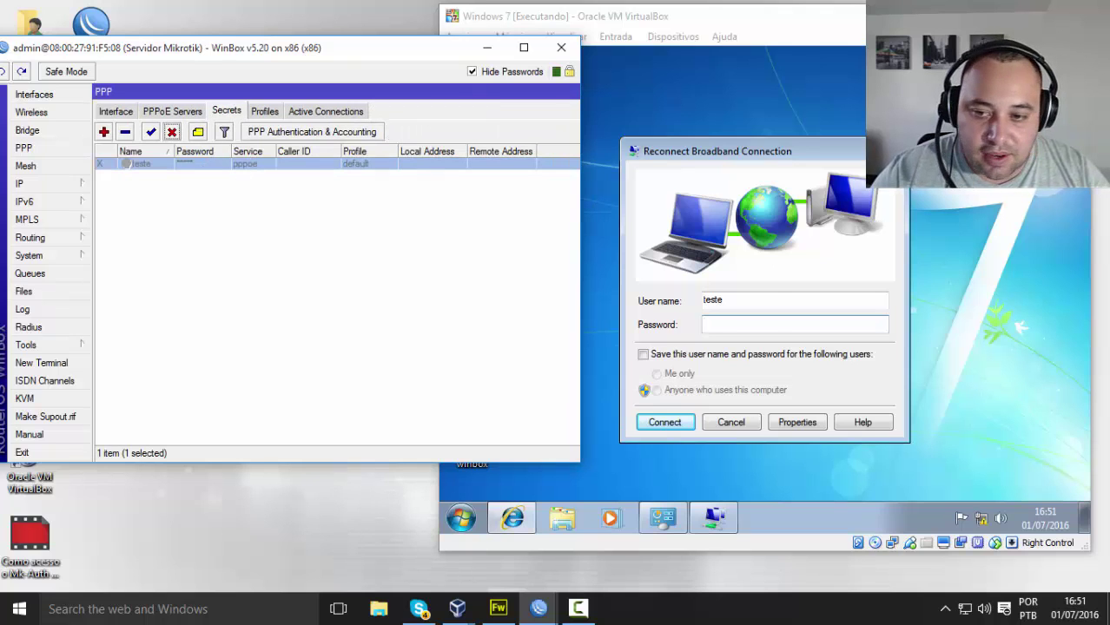
# Step: Retype the broadband password, submit the login, and open the router Log showing the radius failure
pyautogui.click(729, 325)
pyautogui.write('te')
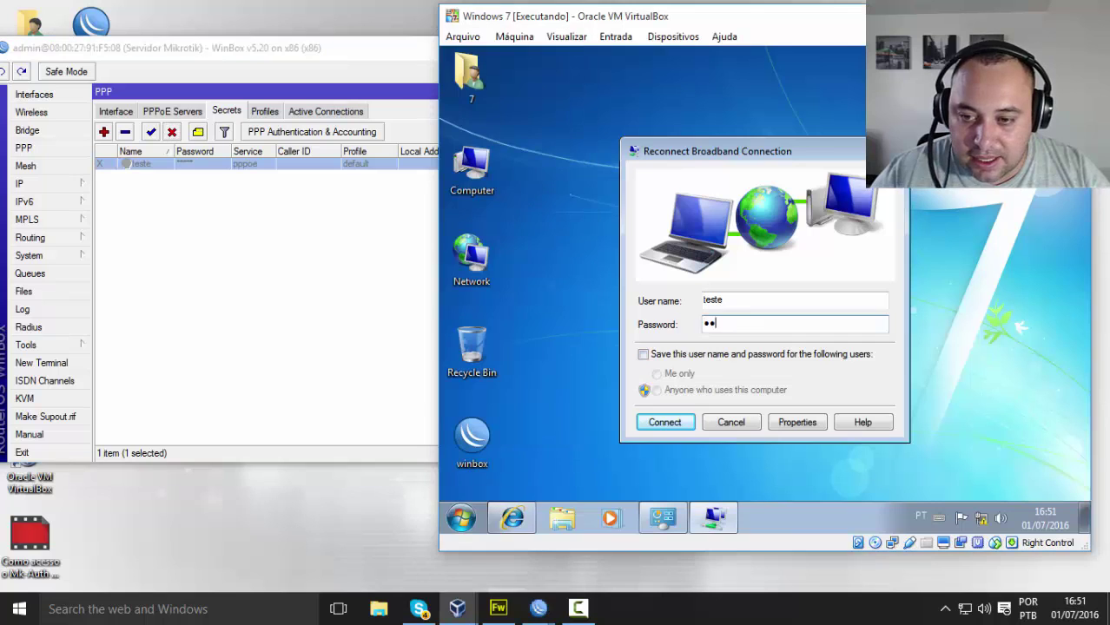
pyautogui.write('s')
pyautogui.doubleClick(688, 328)
pyautogui.write('teste')
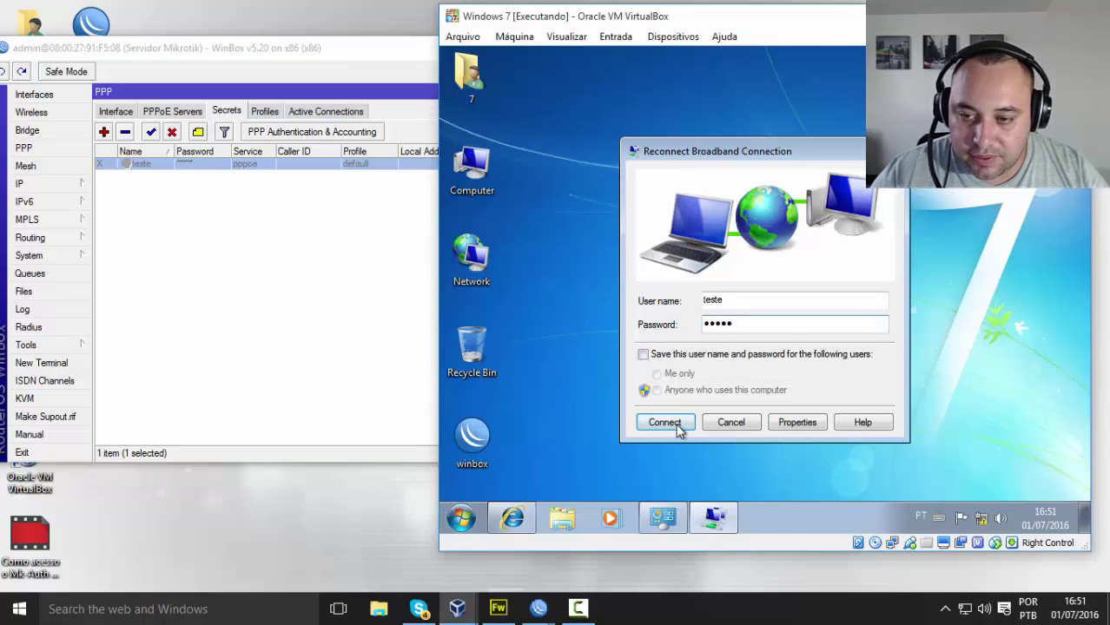
pyautogui.click(664, 422)
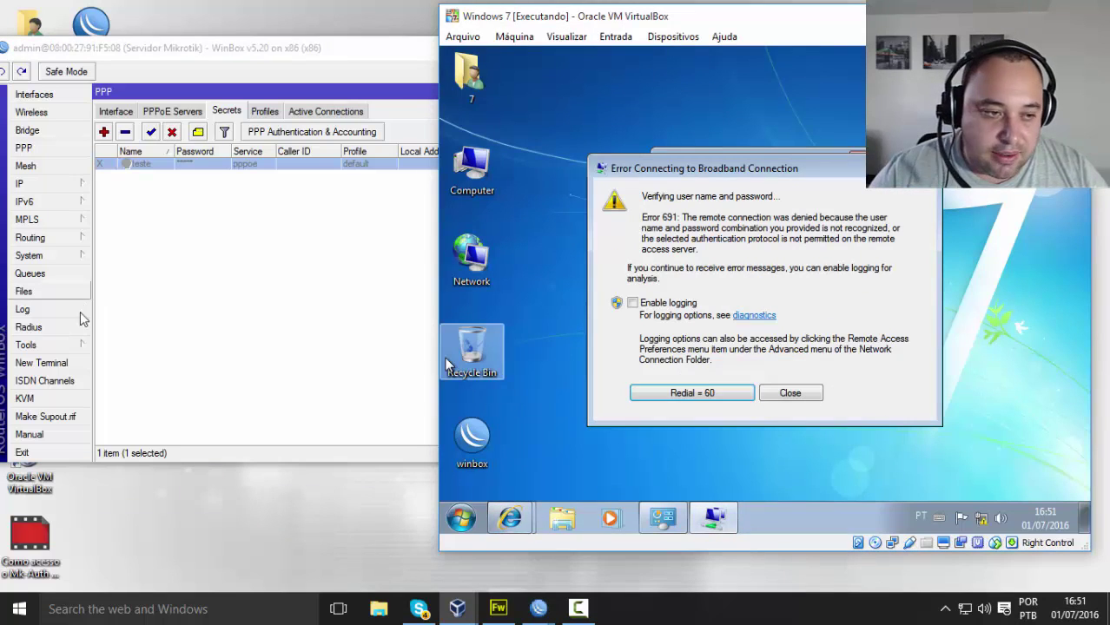
pyautogui.click(24, 309)
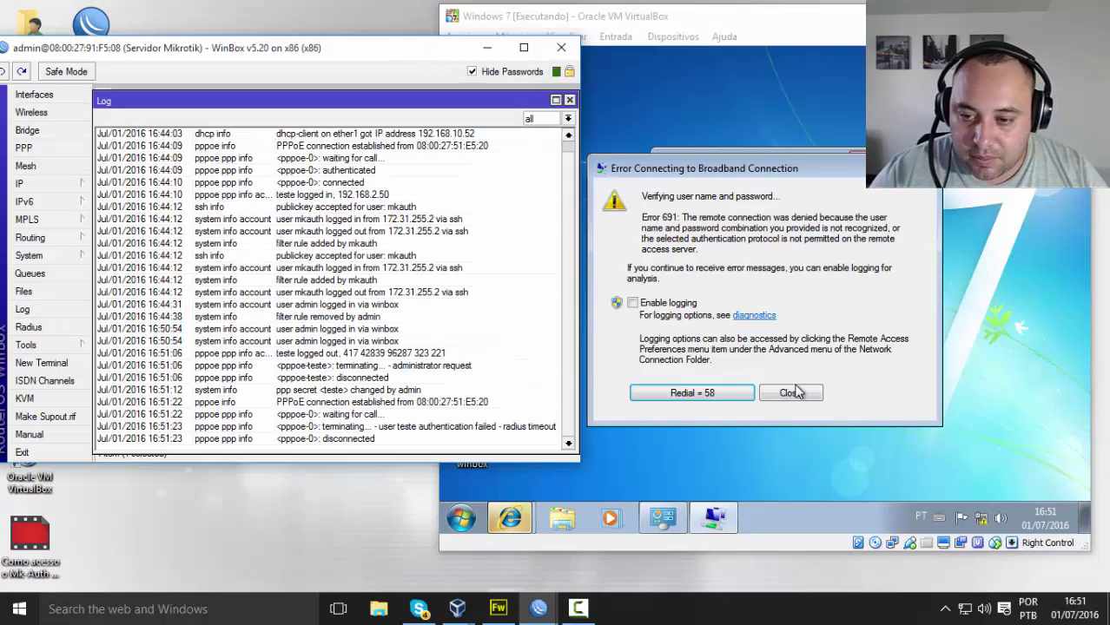
# Step: Retry the broadband dial-up twice, then dismiss the connection error and dial-up prompt
pyautogui.click(708, 391)
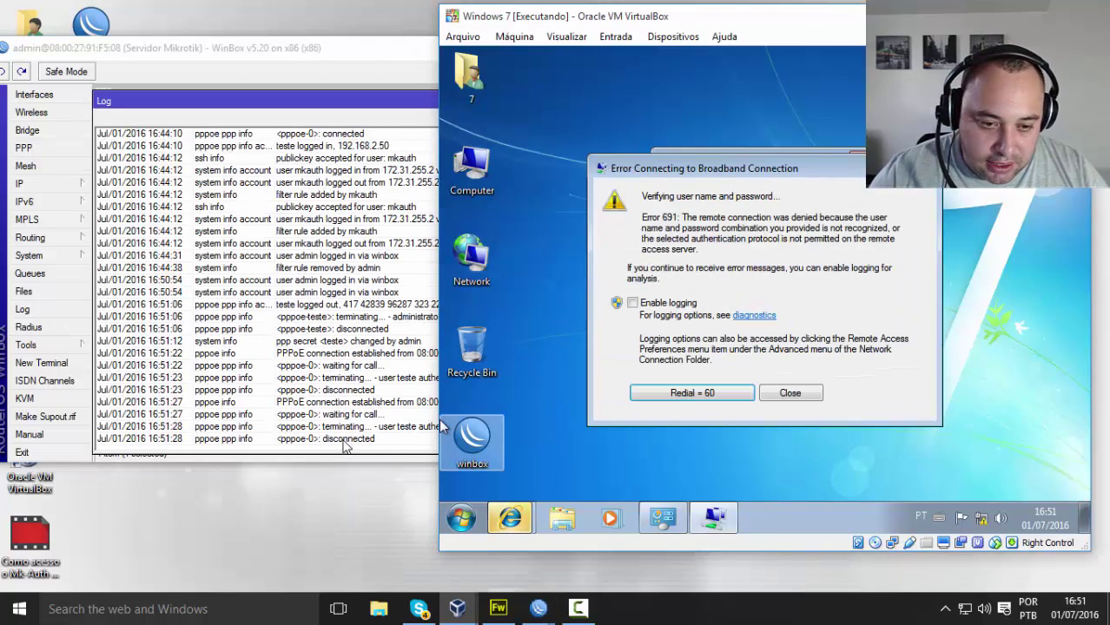
pyautogui.click(693, 392)
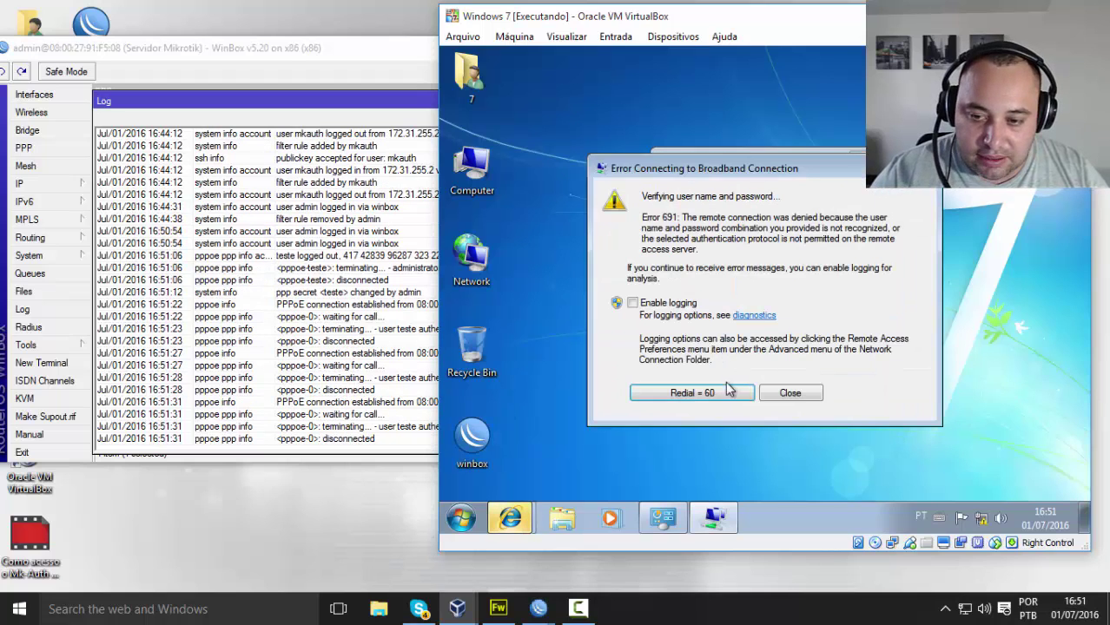
pyautogui.click(728, 390)
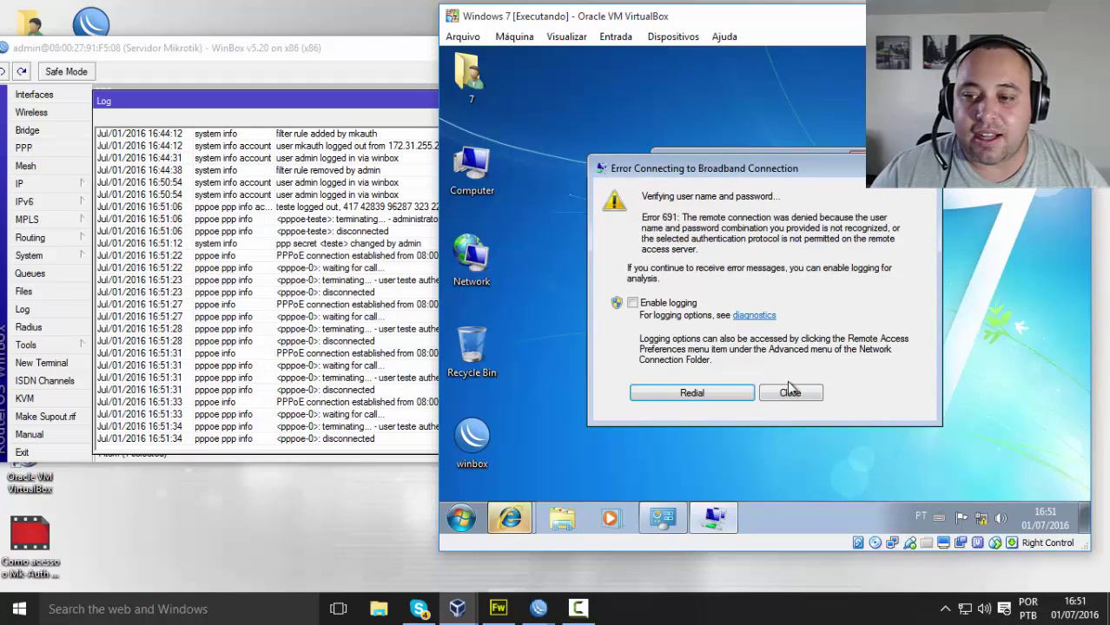
pyautogui.click(791, 392)
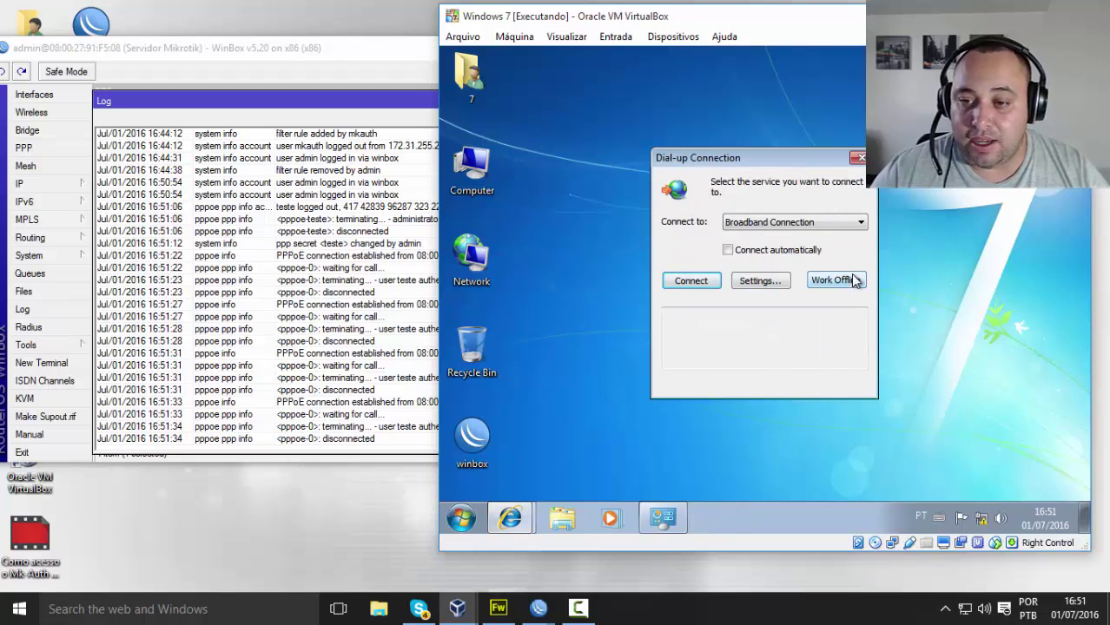
pyautogui.click(856, 158)
# Step: Connect Broadband Connection with new credentials, confirm the 192.168.2.49 login in WinBox's Log, then close it
pyautogui.click(977, 519)
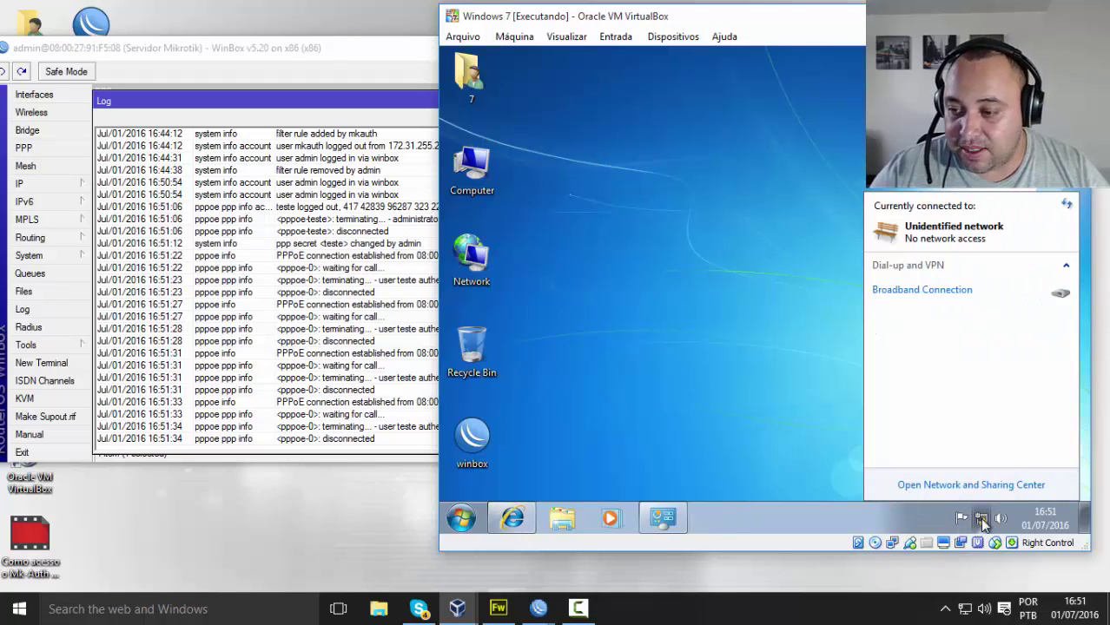
pyautogui.click(1015, 290)
pyautogui.click(1028, 318)
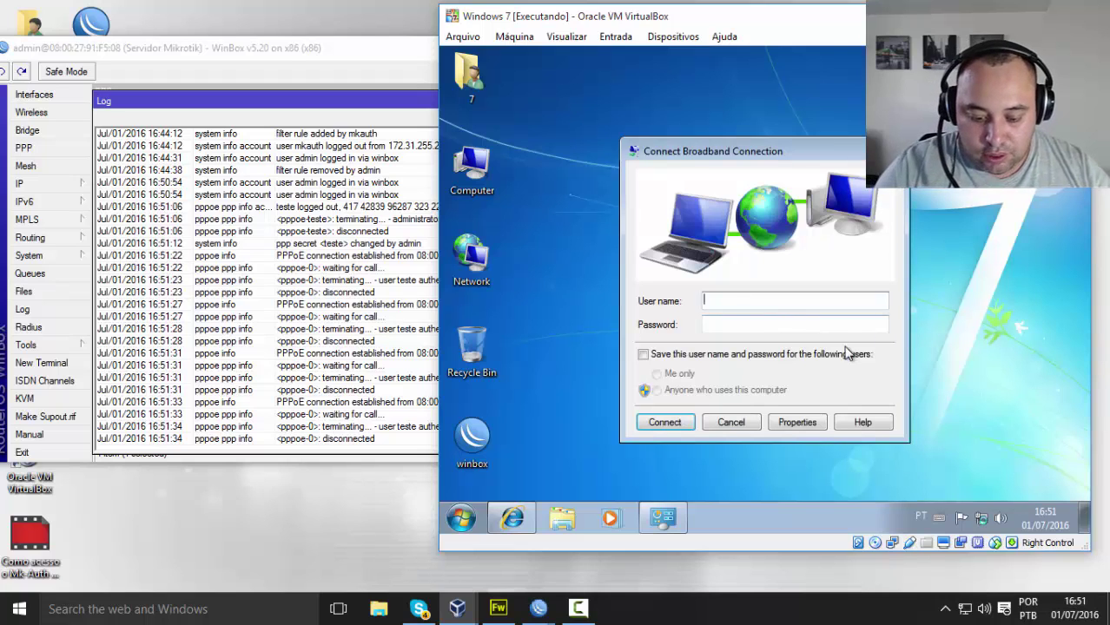
pyautogui.write('123')
pyautogui.press('Return')
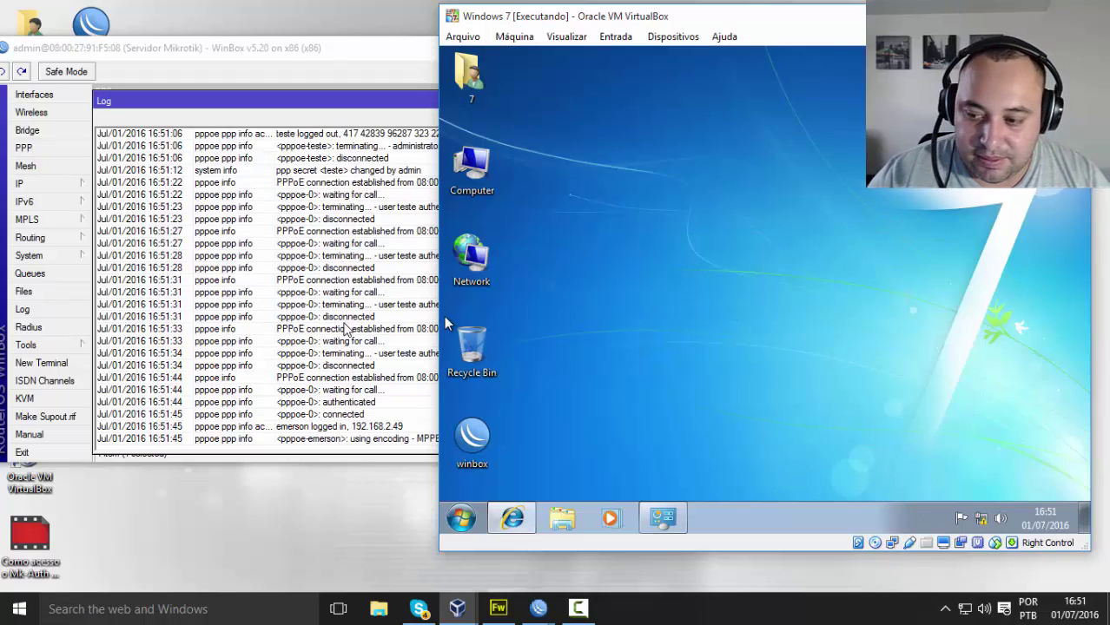
pyautogui.click(306, 275)
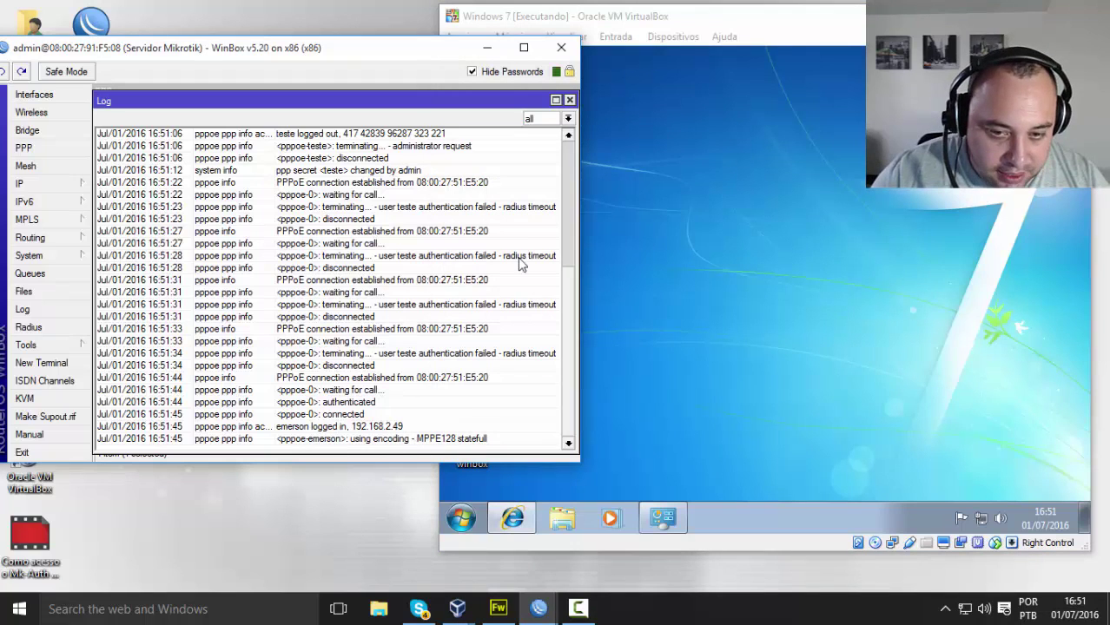
pyautogui.click(569, 100)
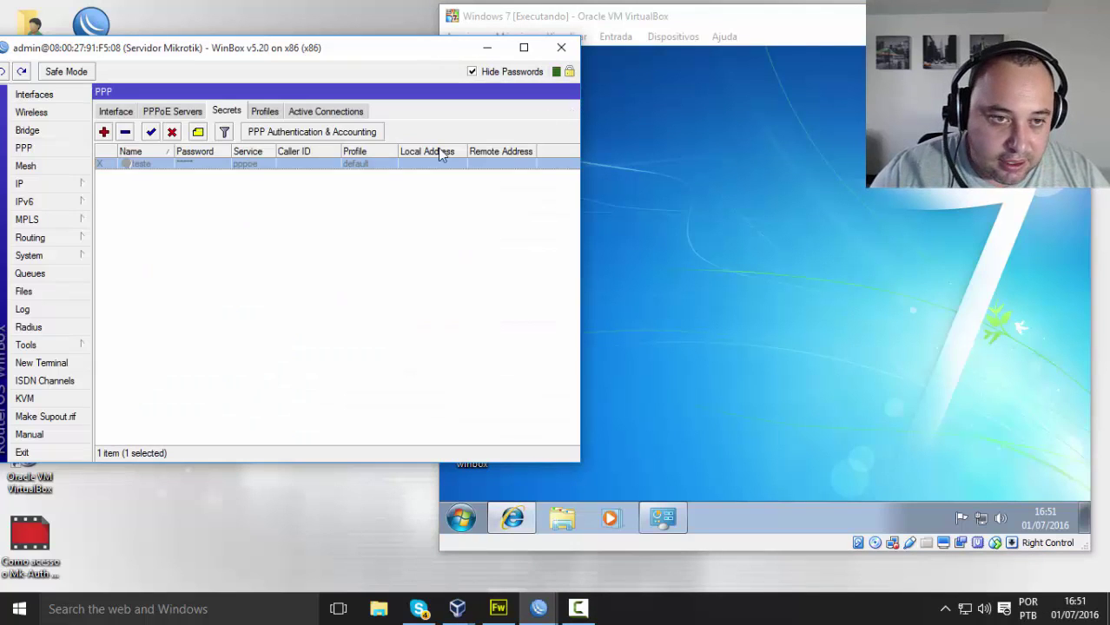
# Step: Select the client's active PPPoE session at 192.168.2.49, then restore the MK-AUTH clients page in the VM
pyautogui.click(309, 111)
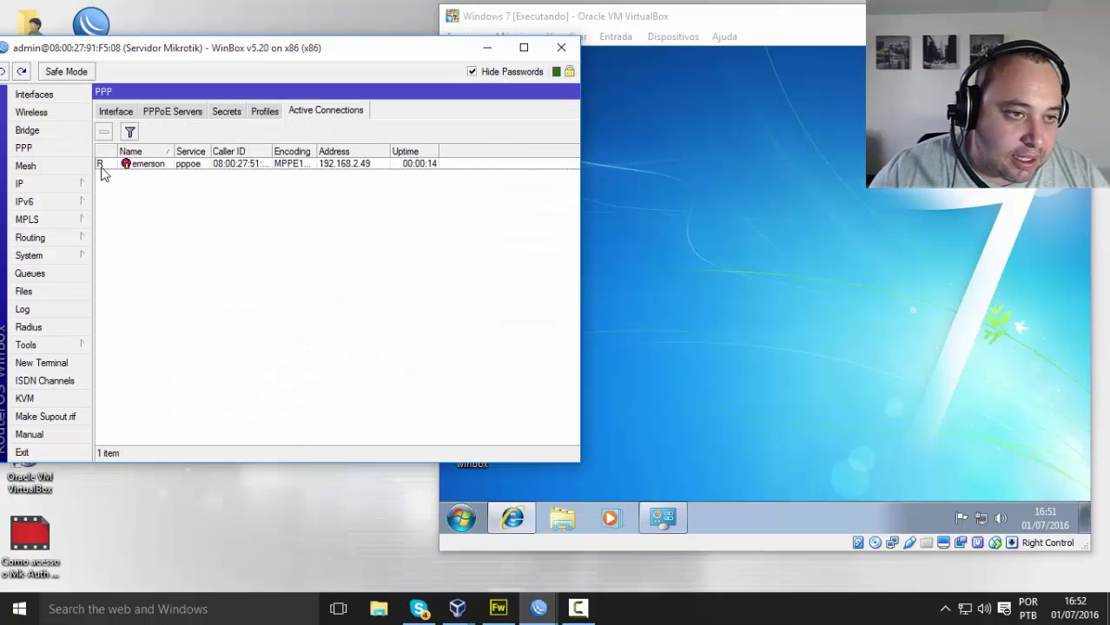
pyautogui.moveTo(101, 173)
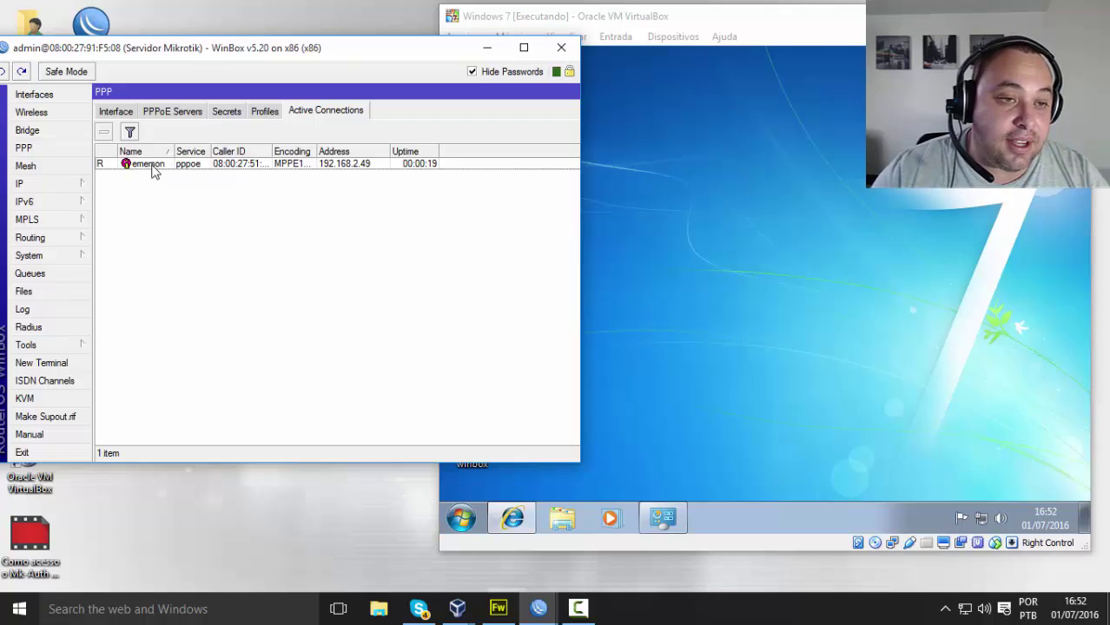
pyautogui.click(213, 166)
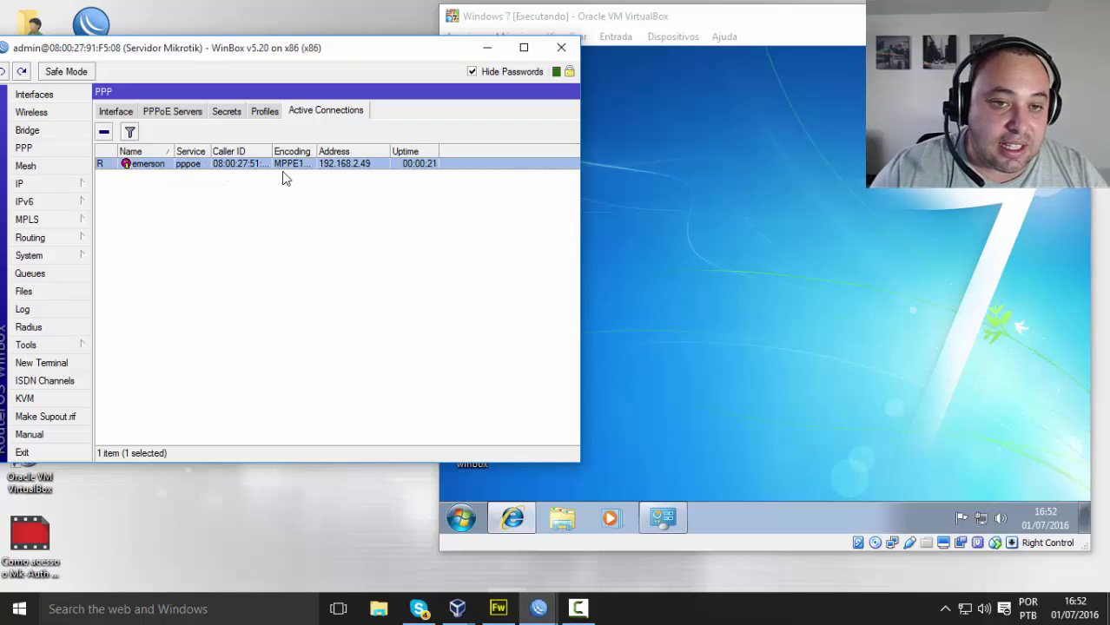
pyautogui.click(748, 315)
pyautogui.click(514, 519)
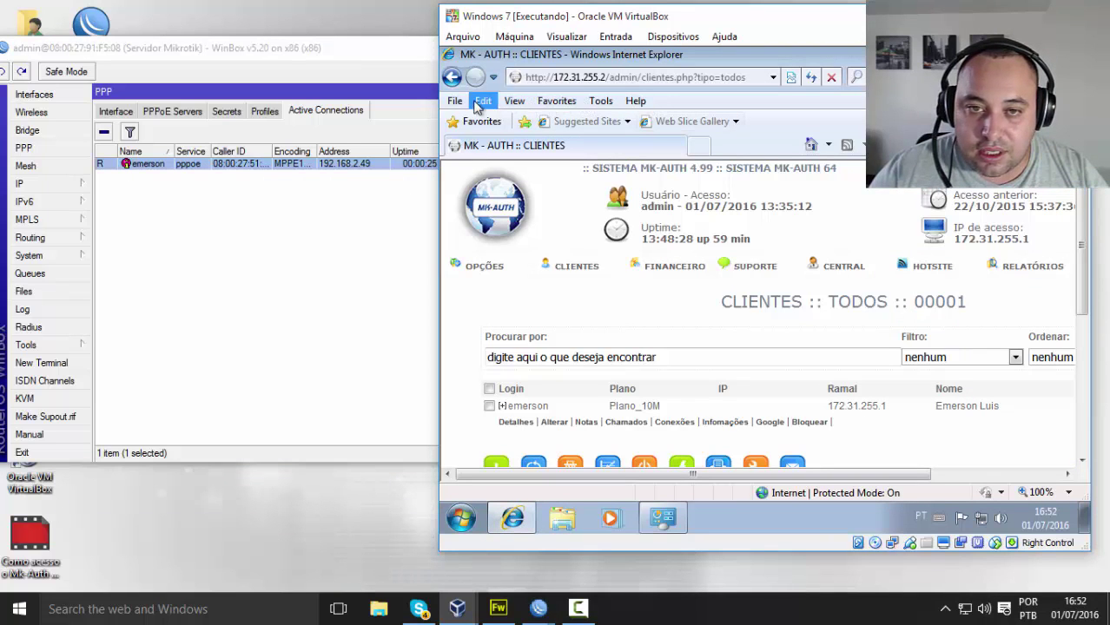
# Step: Open a new Internet Explorer window, search Google for uol.com.br, reconnect, and open the UOL result
pyautogui.click(1032, 54)
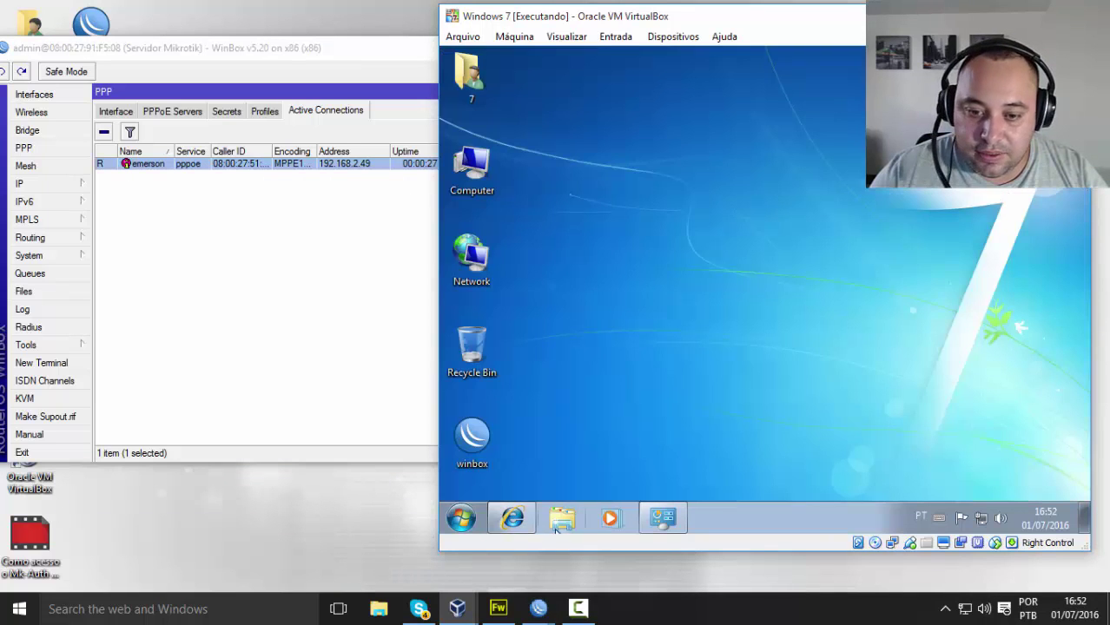
pyautogui.rightClick(512, 518)
pyautogui.click(513, 449)
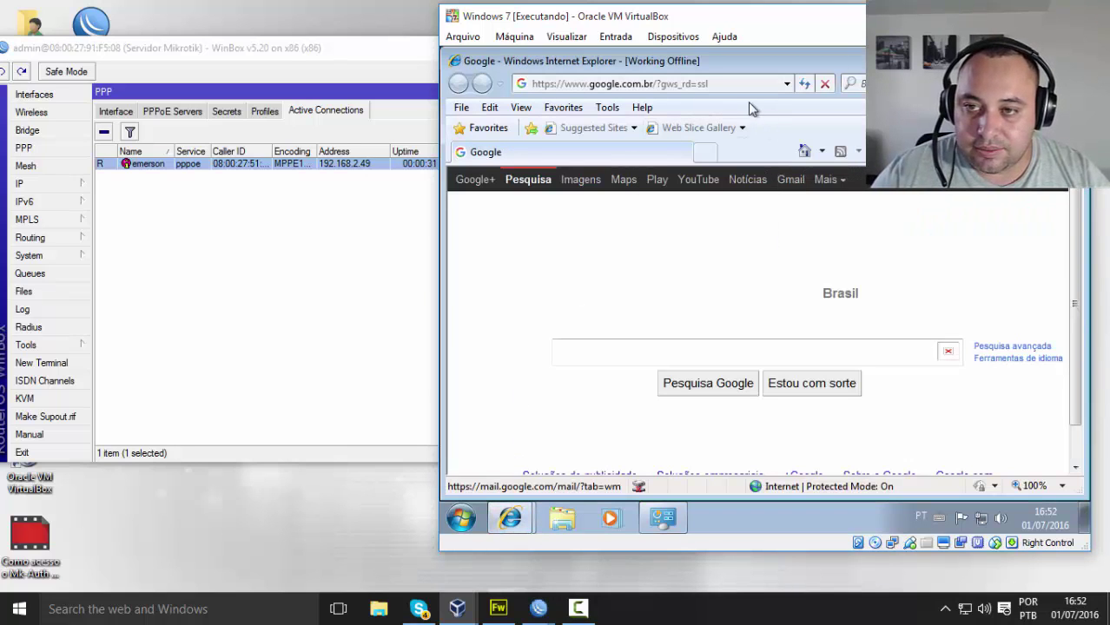
pyautogui.click(708, 354)
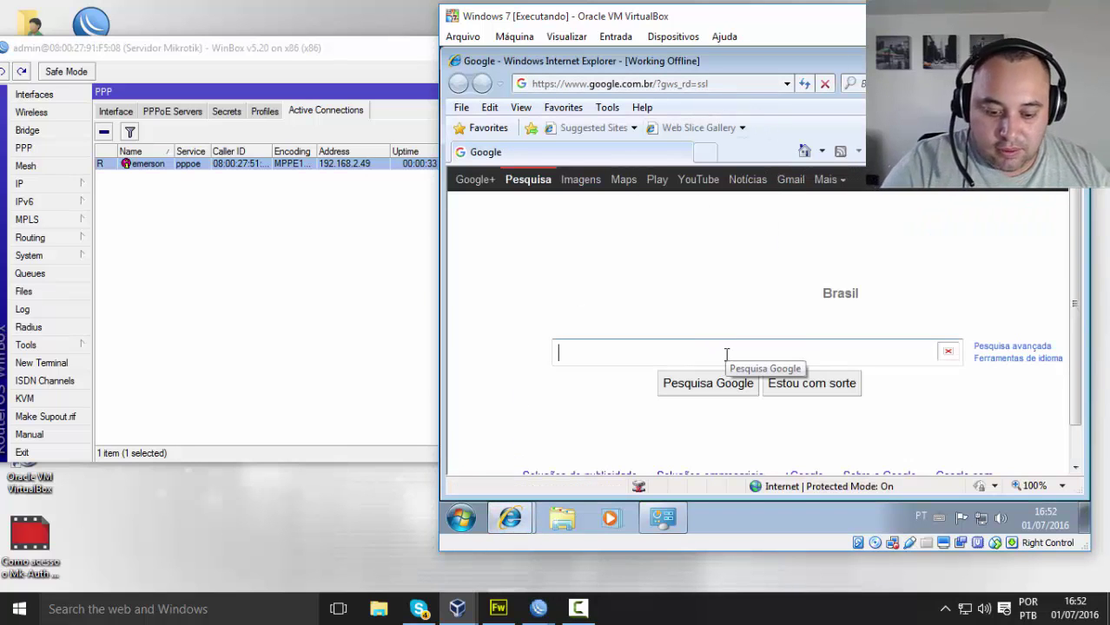
pyautogui.write('uol.com.br')
pyautogui.press('Return')
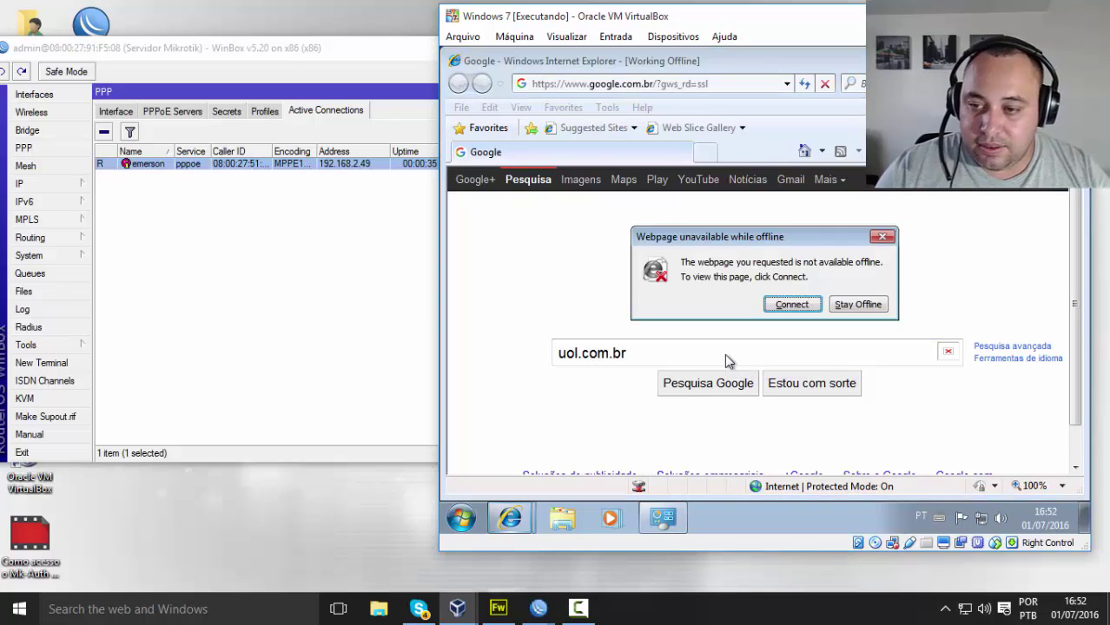
pyautogui.click(792, 305)
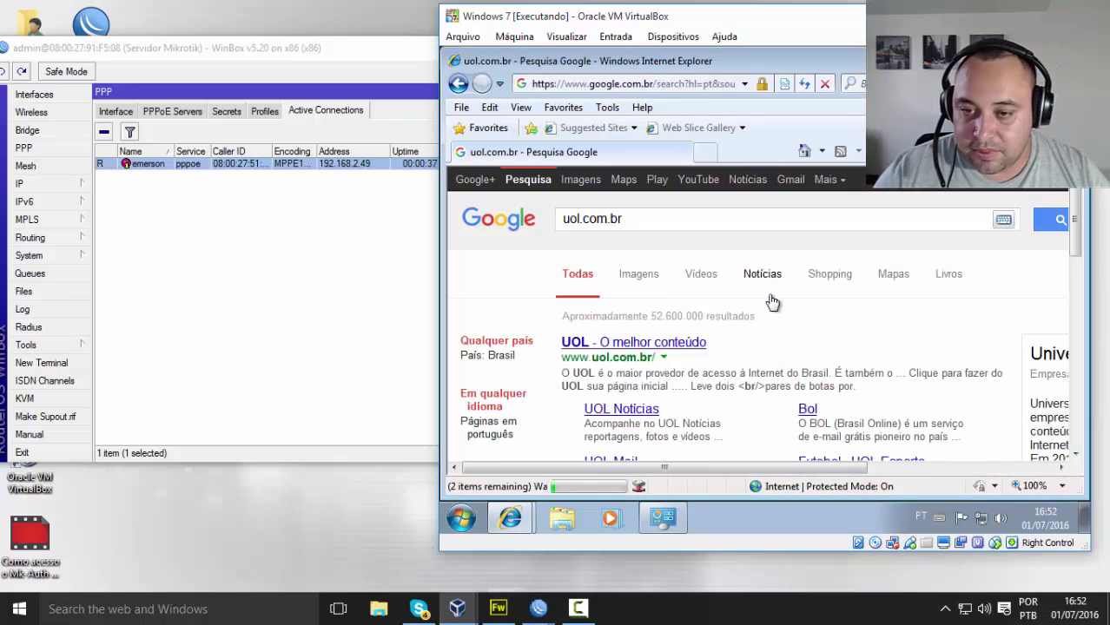
pyautogui.click(641, 345)
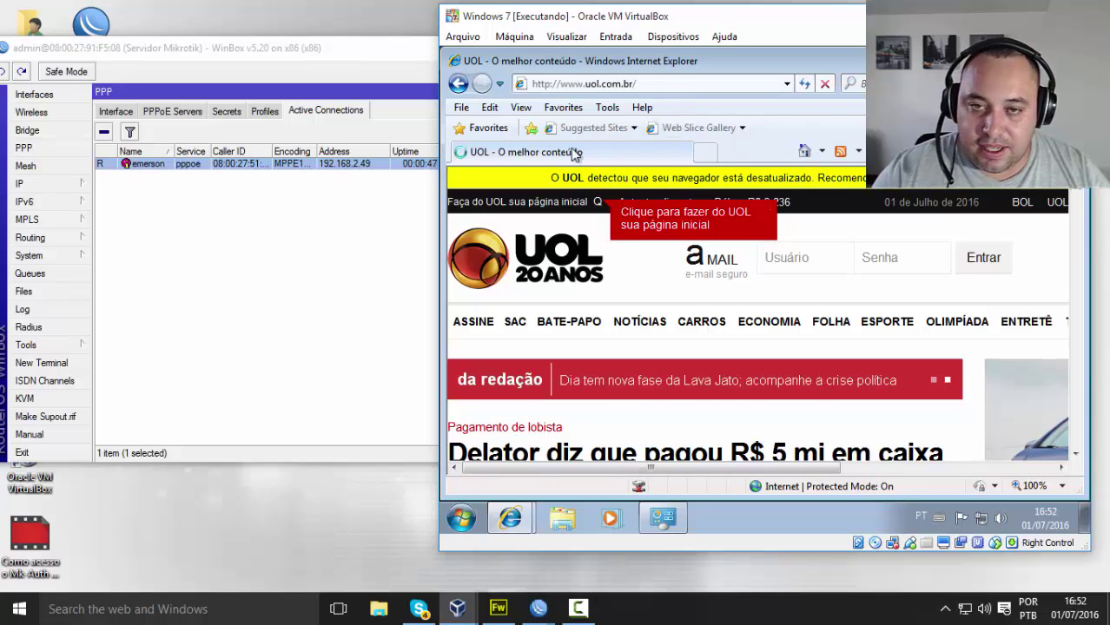
# Step: Select the UOL page address and look through the browser's command menu before dismissing it
pyautogui.click(590, 83)
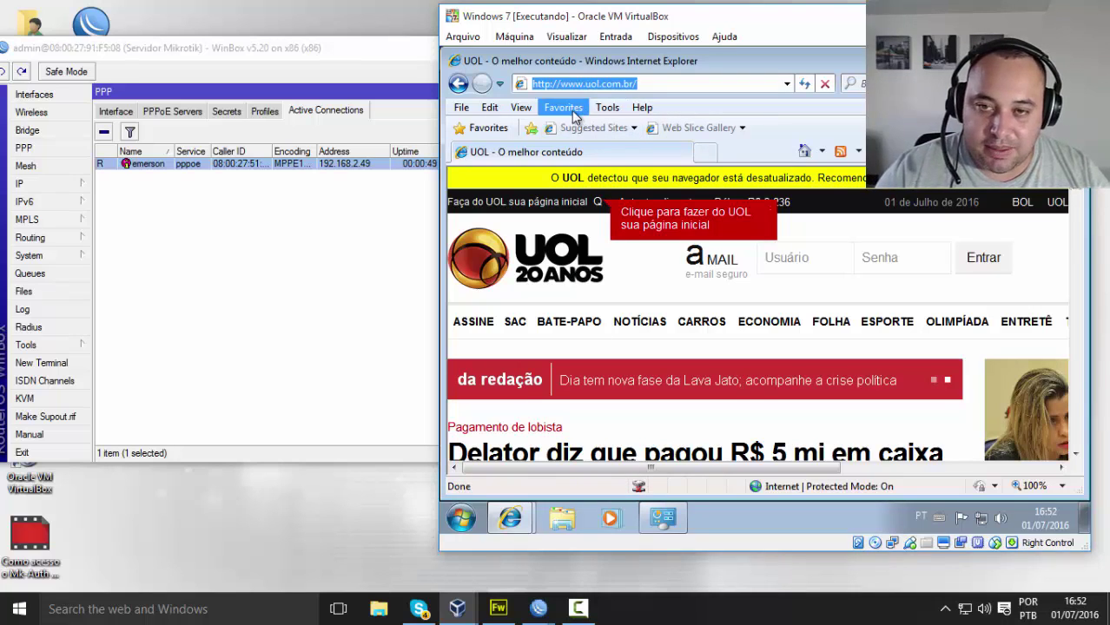
pyautogui.click(461, 107)
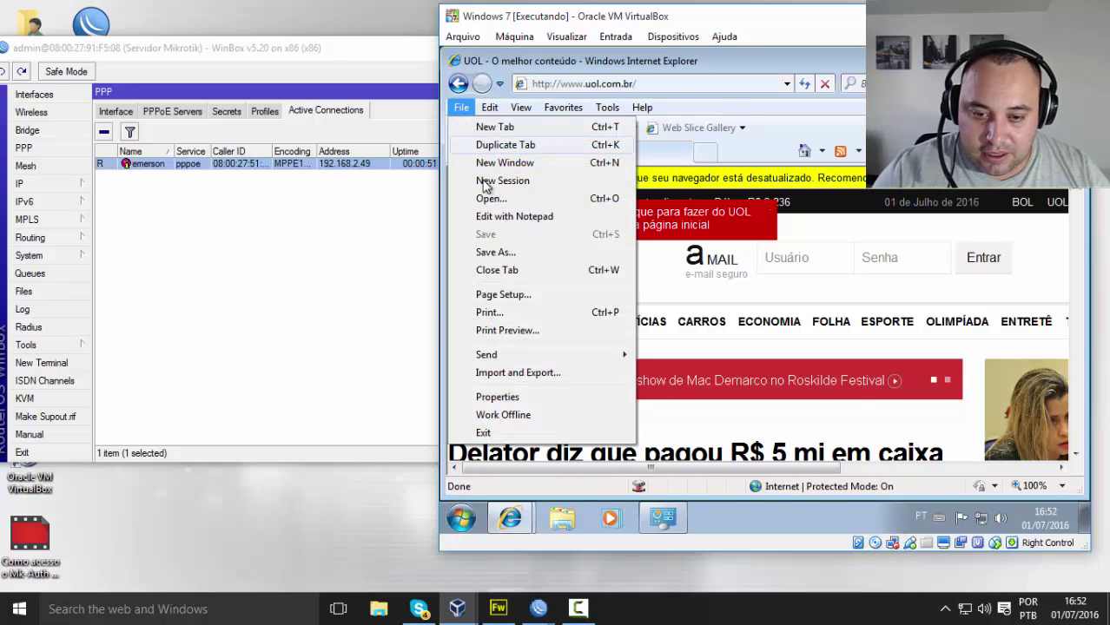
pyautogui.moveTo(556, 359)
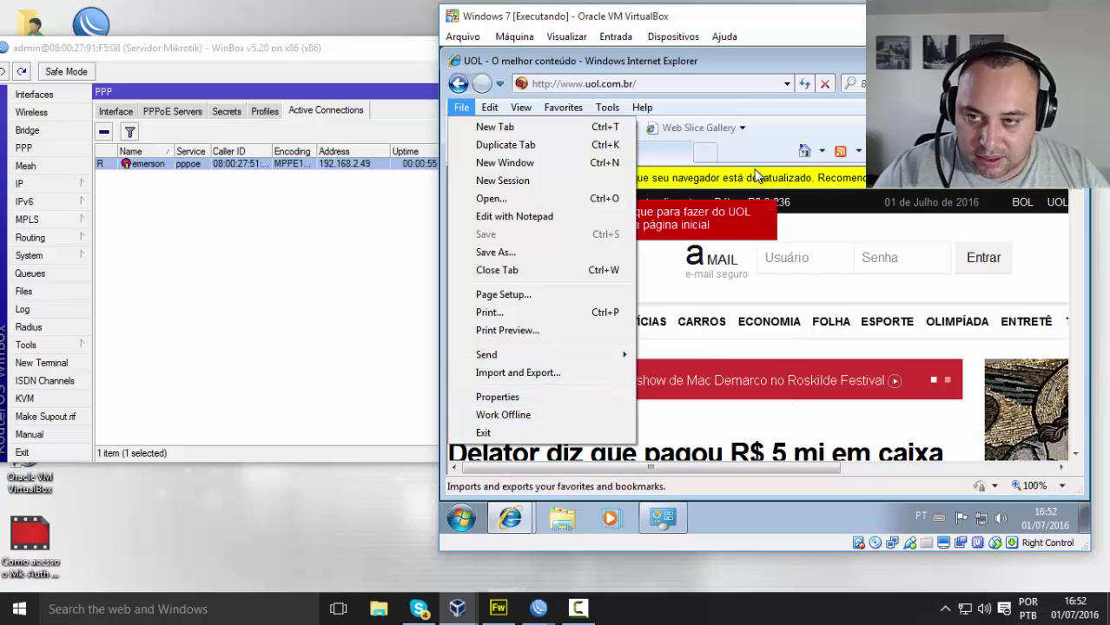
pyautogui.press('Escape')
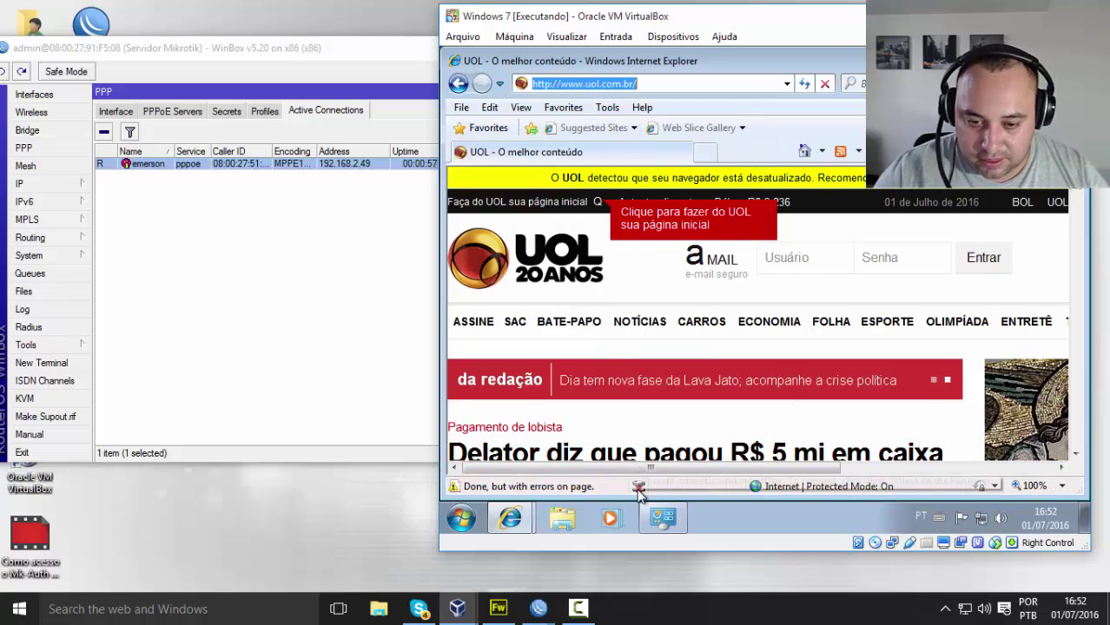
pyautogui.moveTo(638, 491)
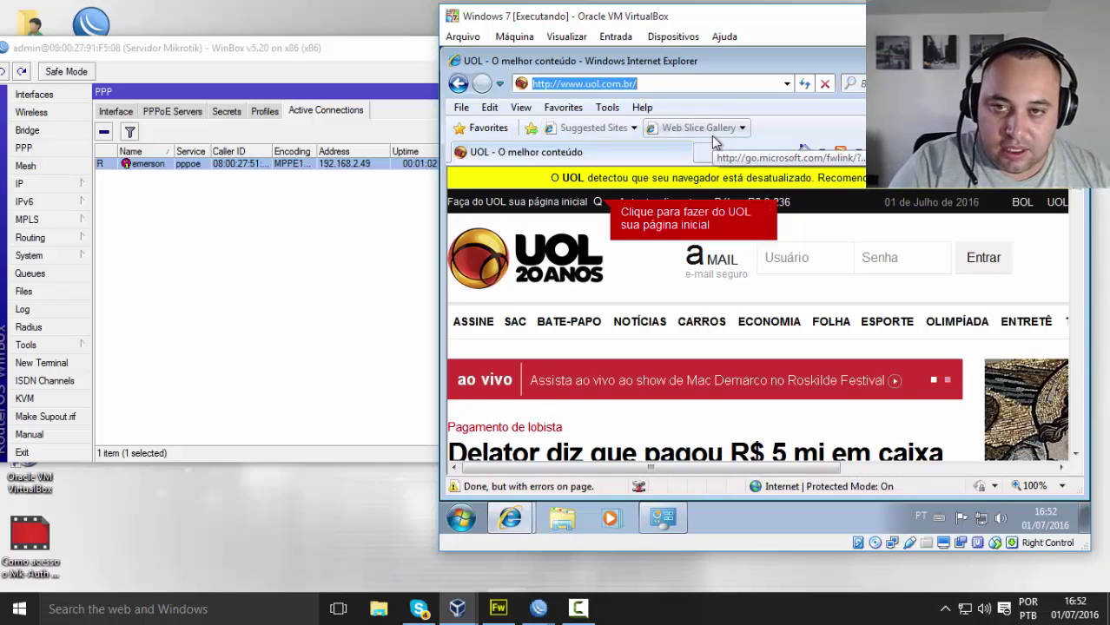
# Step: Load i7telecom.com and scroll through the site
pyautogui.write('i7telecom')
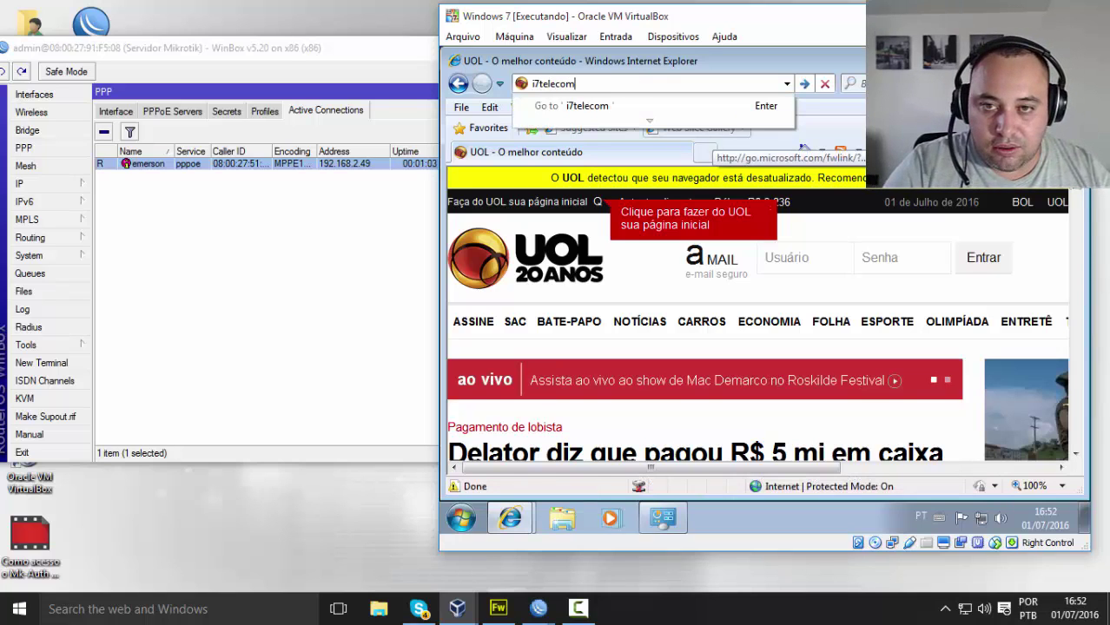
pyautogui.write('.com')
pyautogui.press('Return')
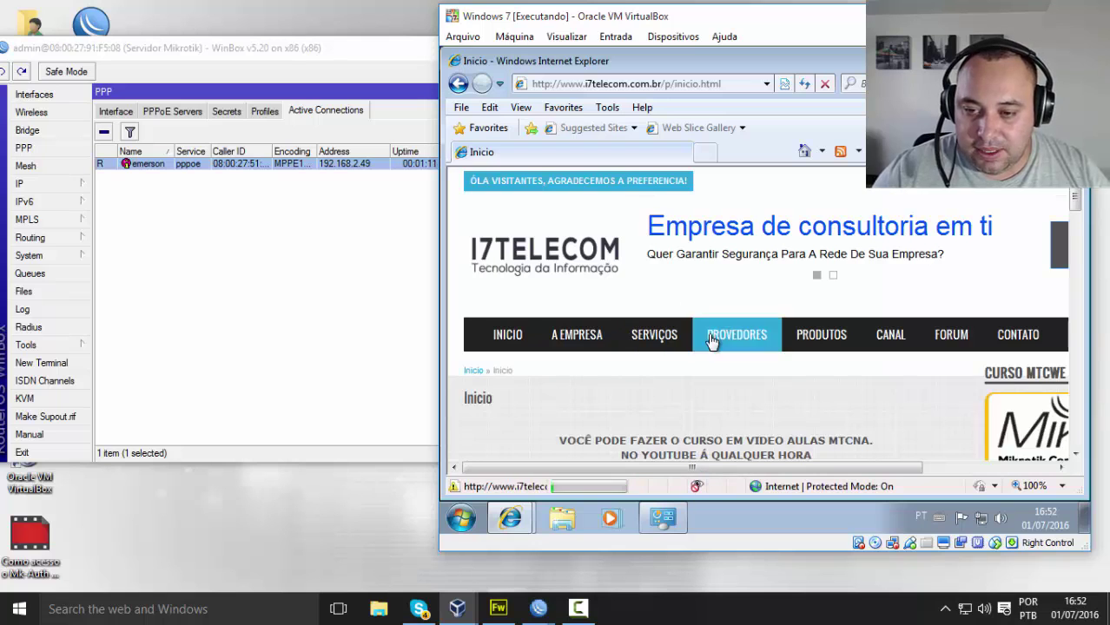
pyautogui.scroll(-5, 730, 365)
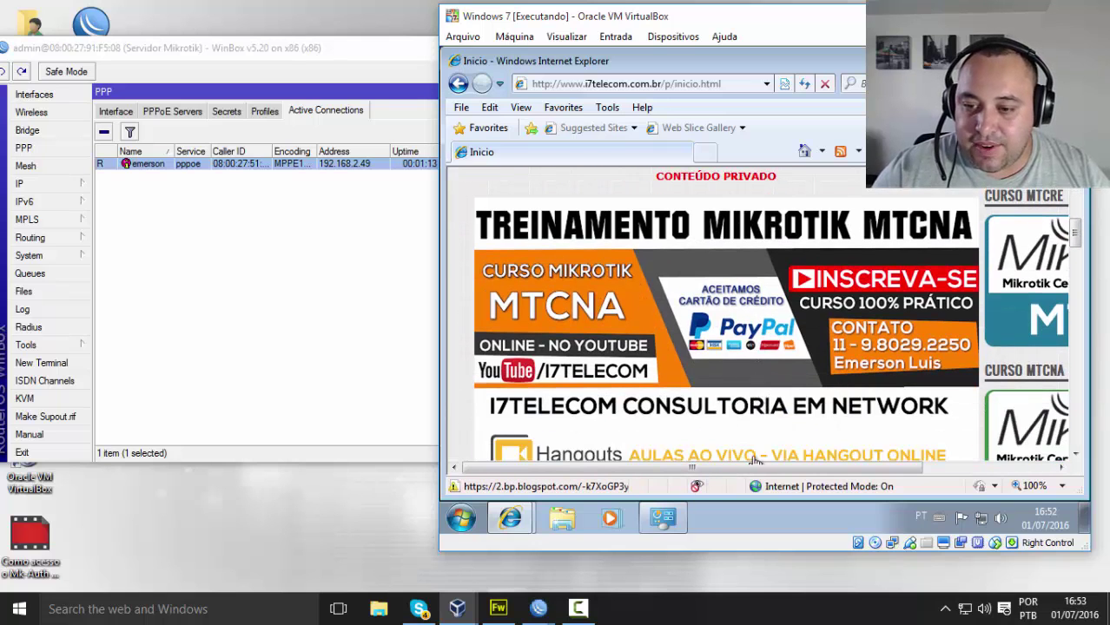
pyautogui.moveTo(763, 469); pyautogui.dragTo(947, 476)
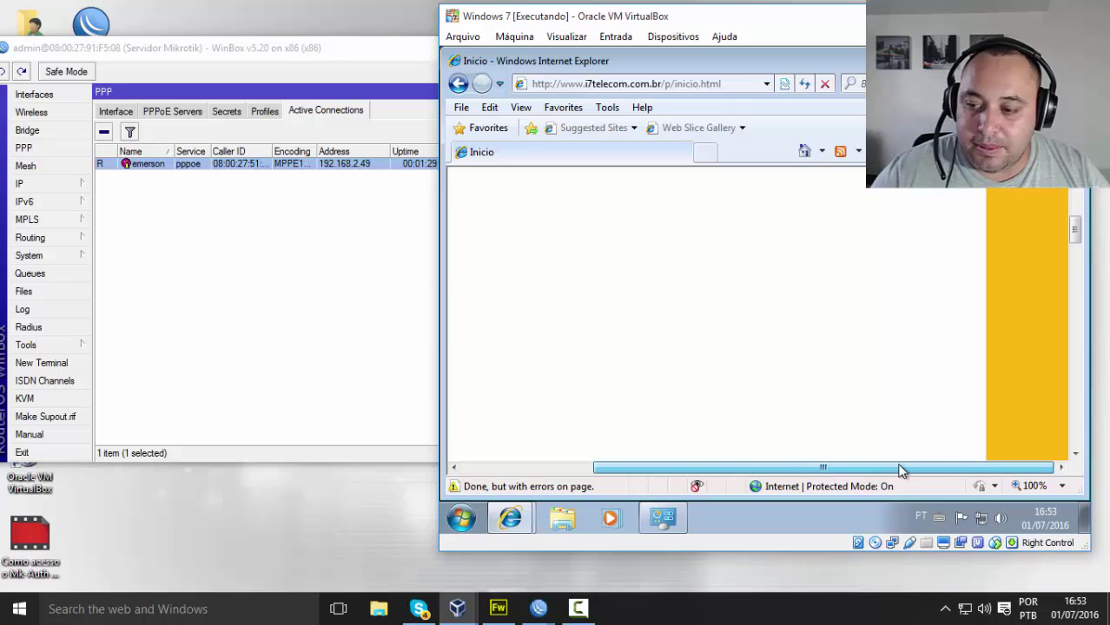
pyautogui.moveTo(1047, 395)
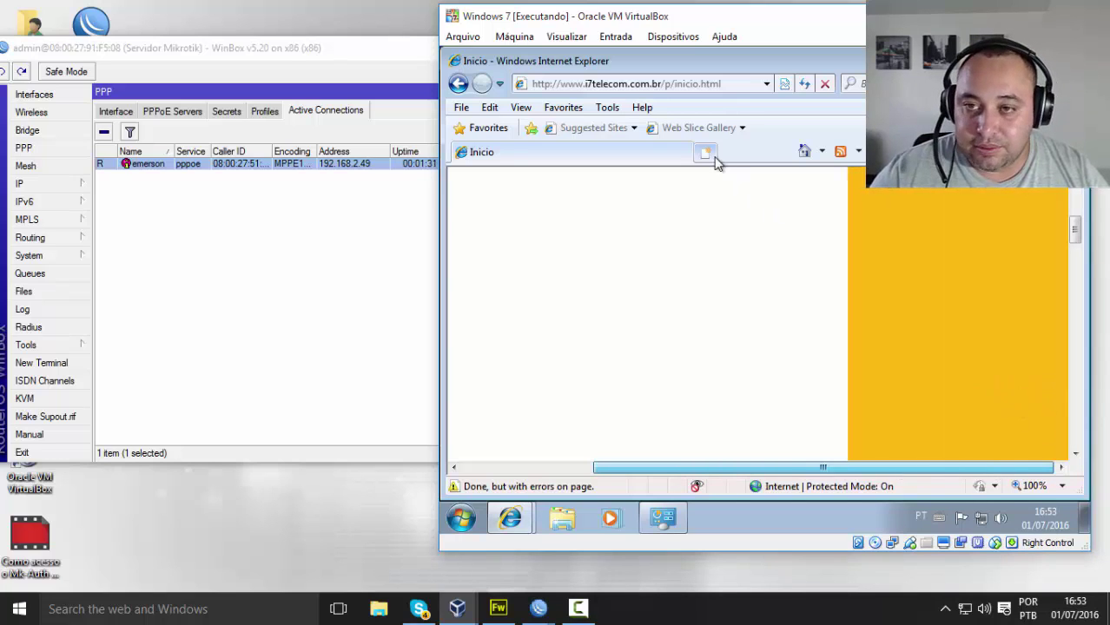
# Step: Replace the address with google.com, load Google Brasil, then show the Windows 7 desktop
pyautogui.click(721, 84)
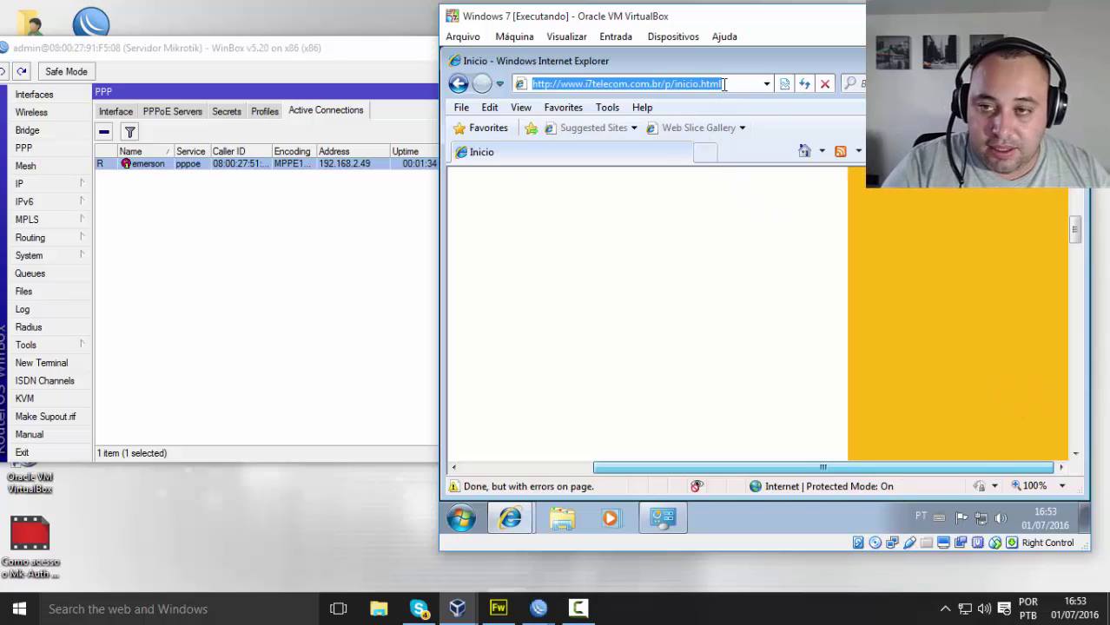
pyautogui.write('u')
pyautogui.press('BackSpace')
pyautogui.write('og')
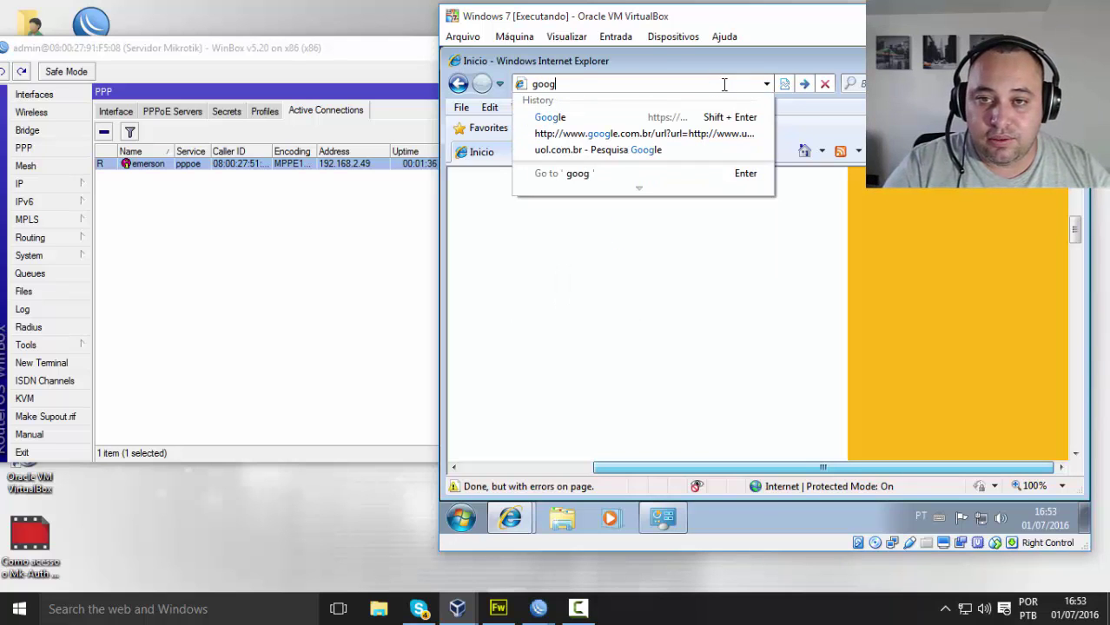
pyautogui.write('le.com')
pyautogui.press('Return')
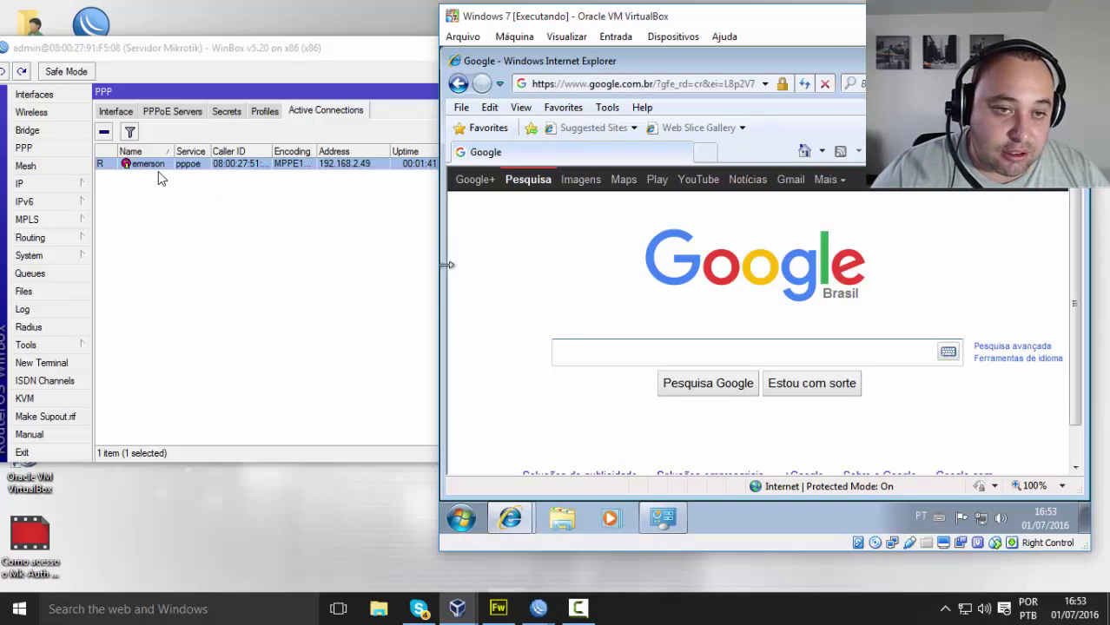
pyautogui.press('super+d')
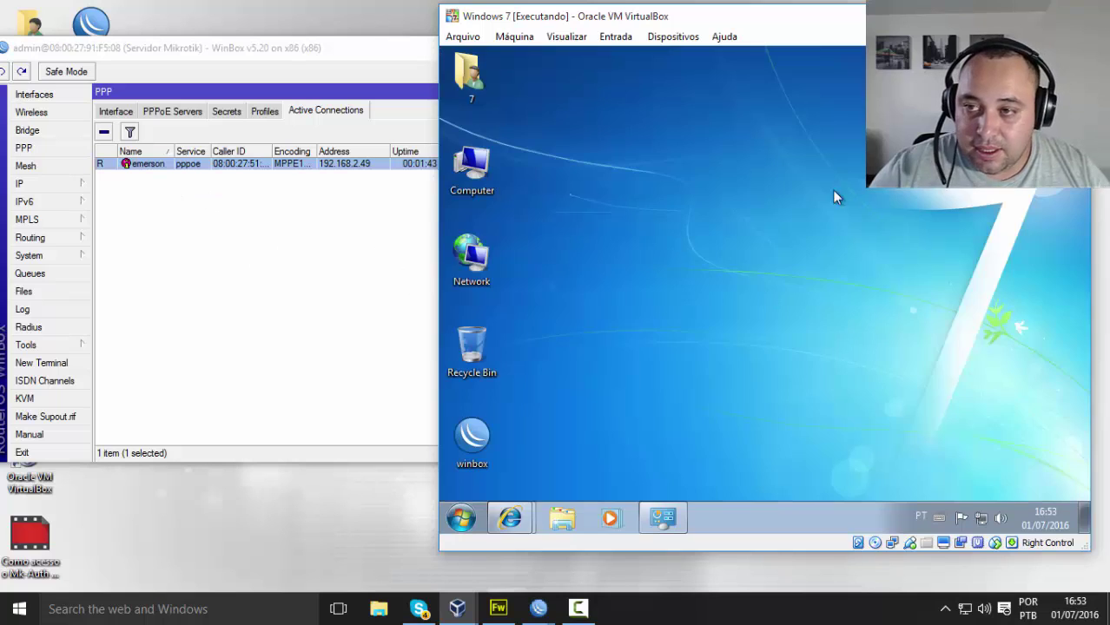
# Step: Restore the MK-AUTH CLIENTES browser window and scroll its list to the single Plano_10M client
pyautogui.moveTo(509, 521)
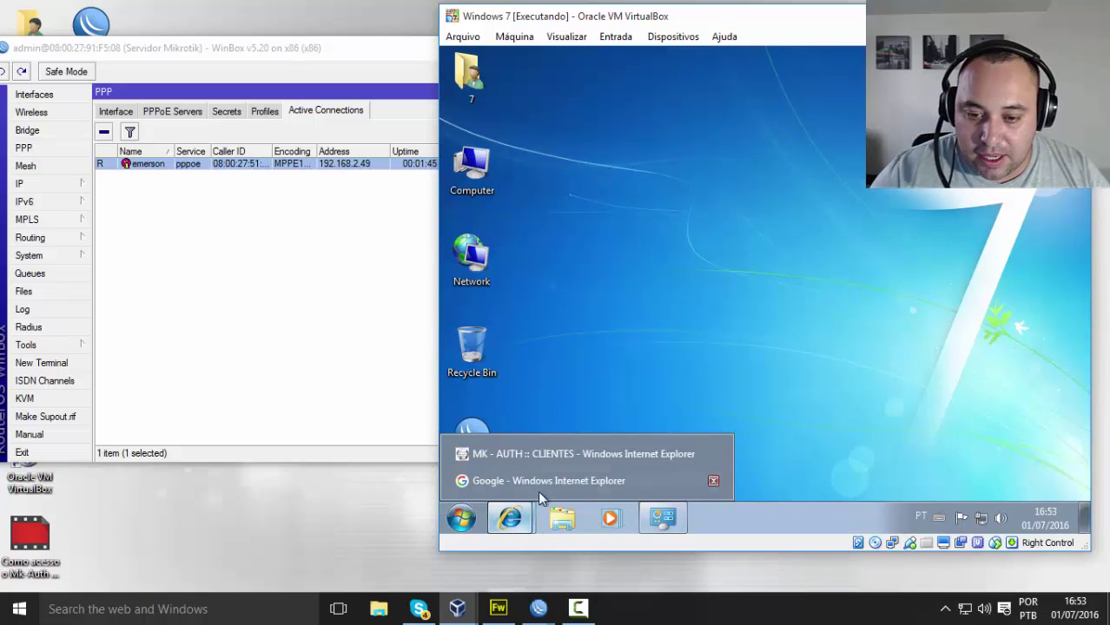
pyautogui.click(551, 483)
pyautogui.click(527, 454)
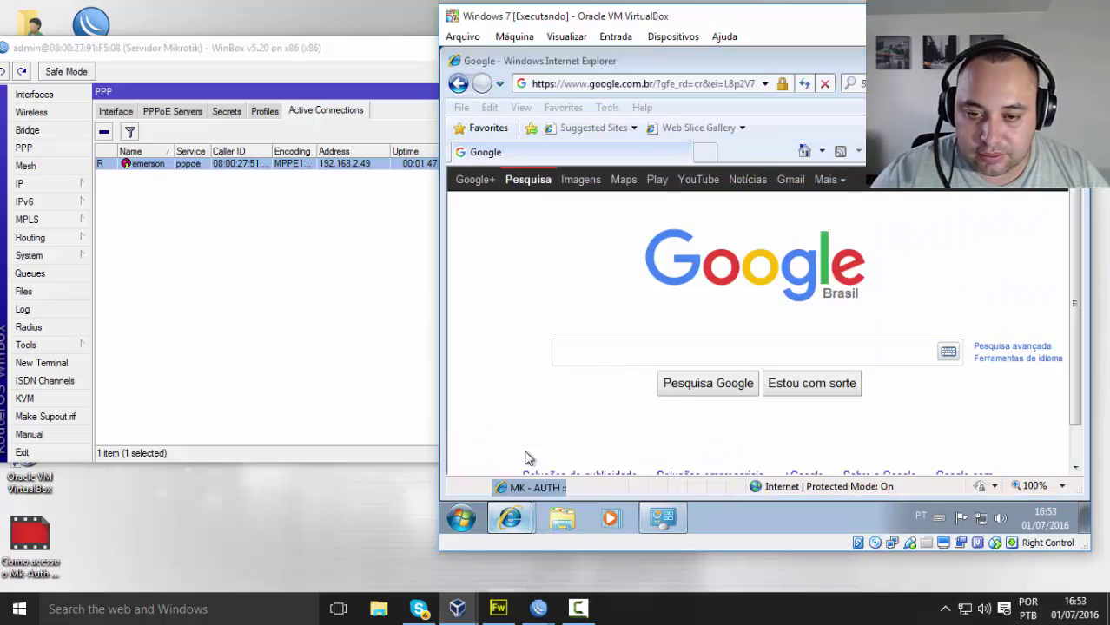
pyautogui.scroll(-1, 650, 337)
pyautogui.scroll(-2, 649, 337)
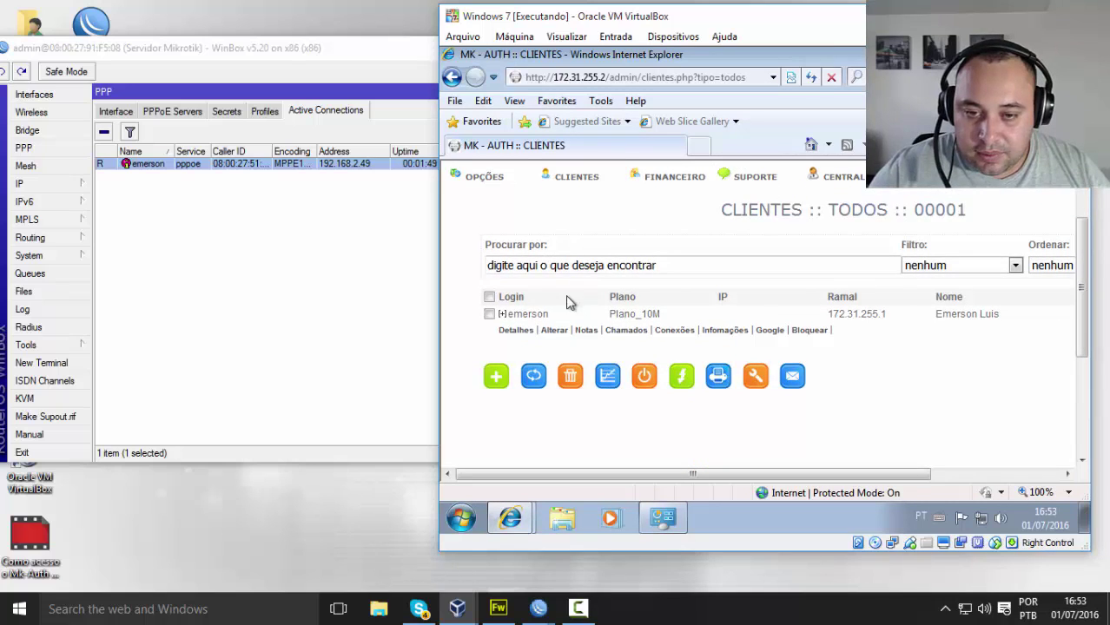
pyautogui.scroll(3, 666, 285)
pyautogui.moveTo(576, 269)
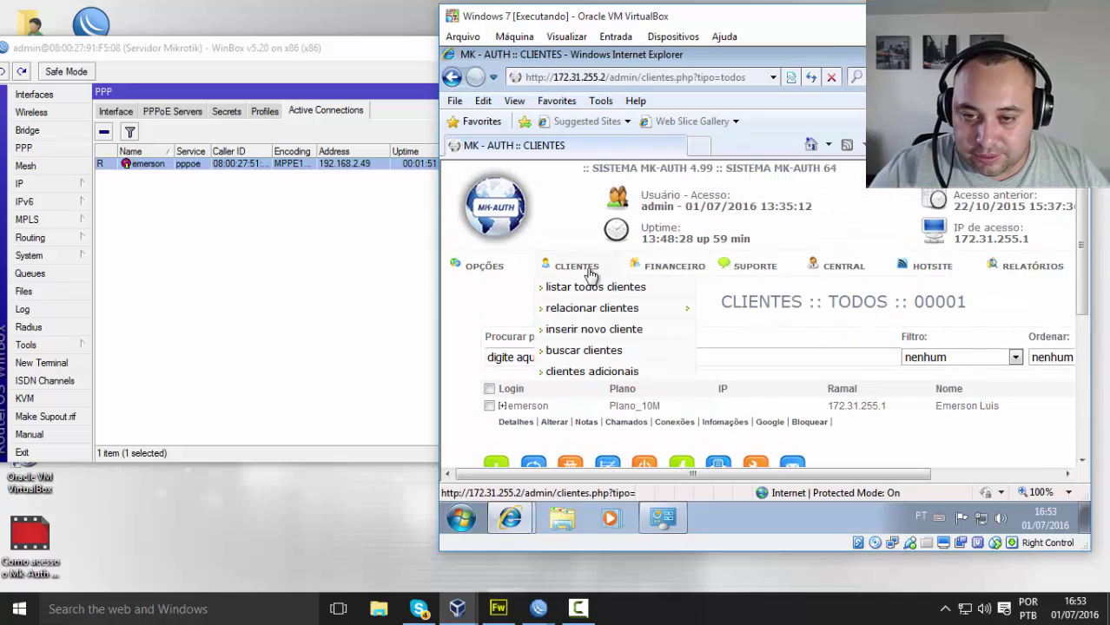
pyautogui.scroll(-1, 591, 396)
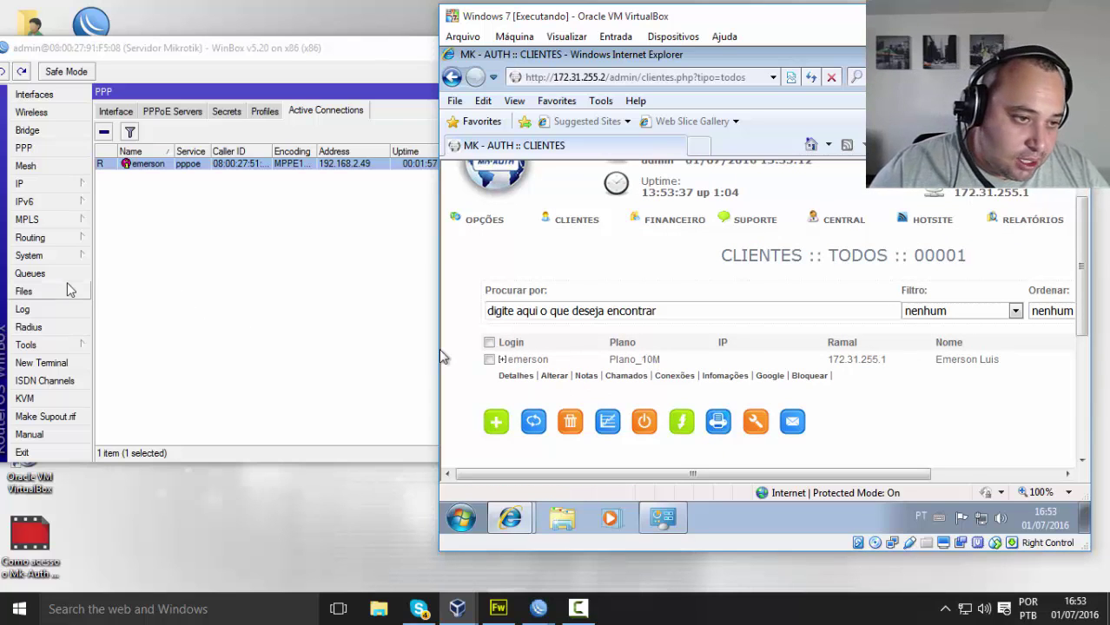
pyautogui.click(39, 280)
# Step: Open Queues, widen the Name column, and inspect the pppoe simple queue's 10M max limit
pyautogui.click(38, 277)
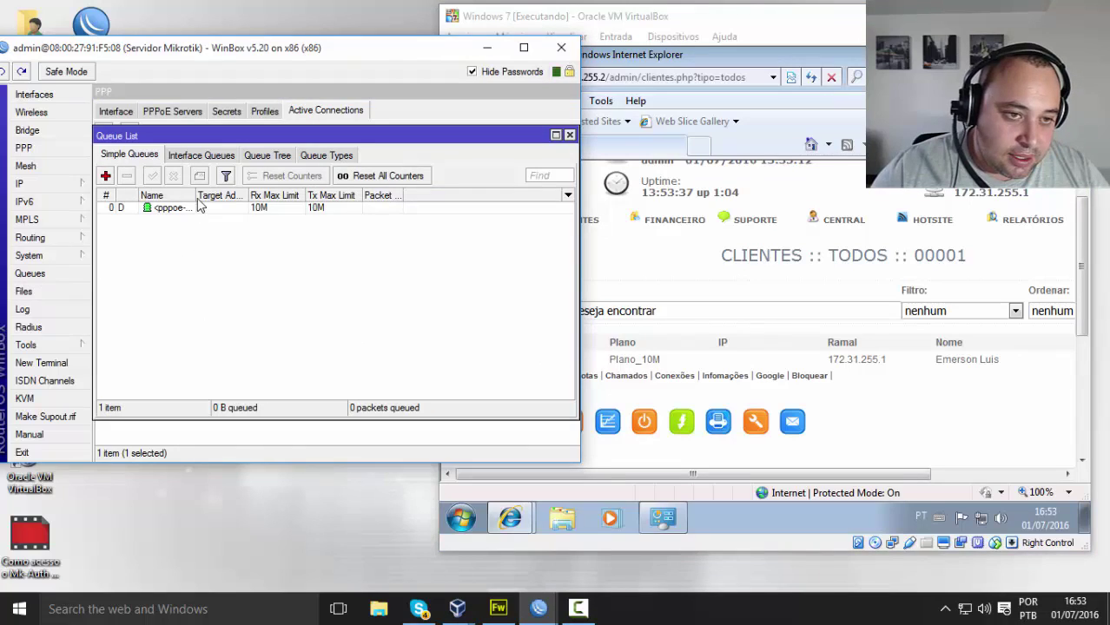
pyautogui.moveTo(197, 199); pyautogui.dragTo(244, 205)
pyautogui.doubleClick(227, 211)
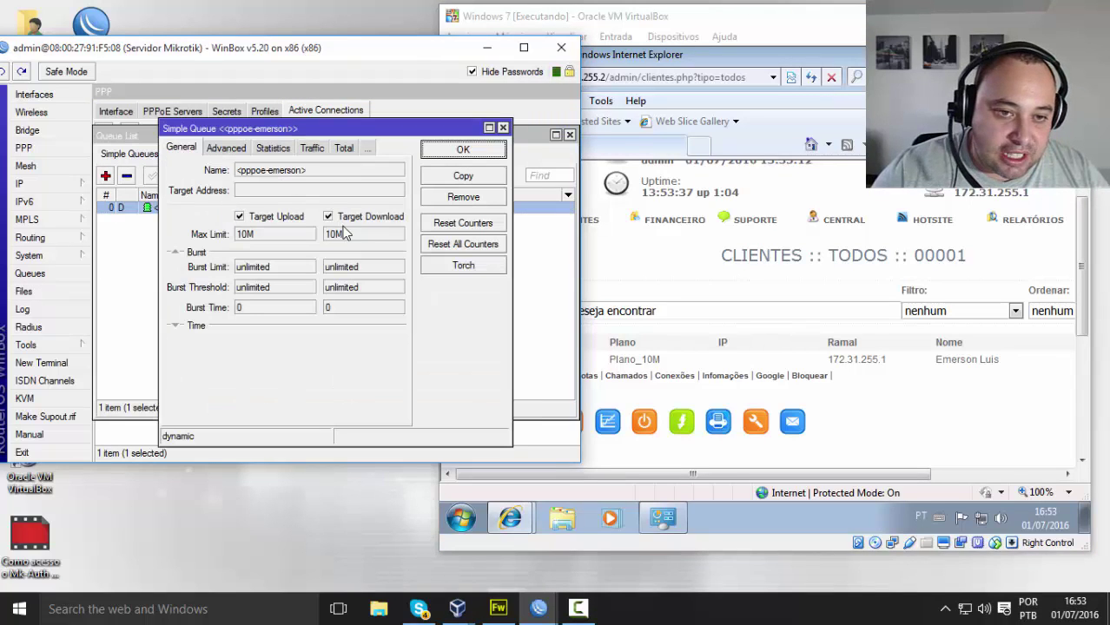
pyautogui.doubleClick(269, 237)
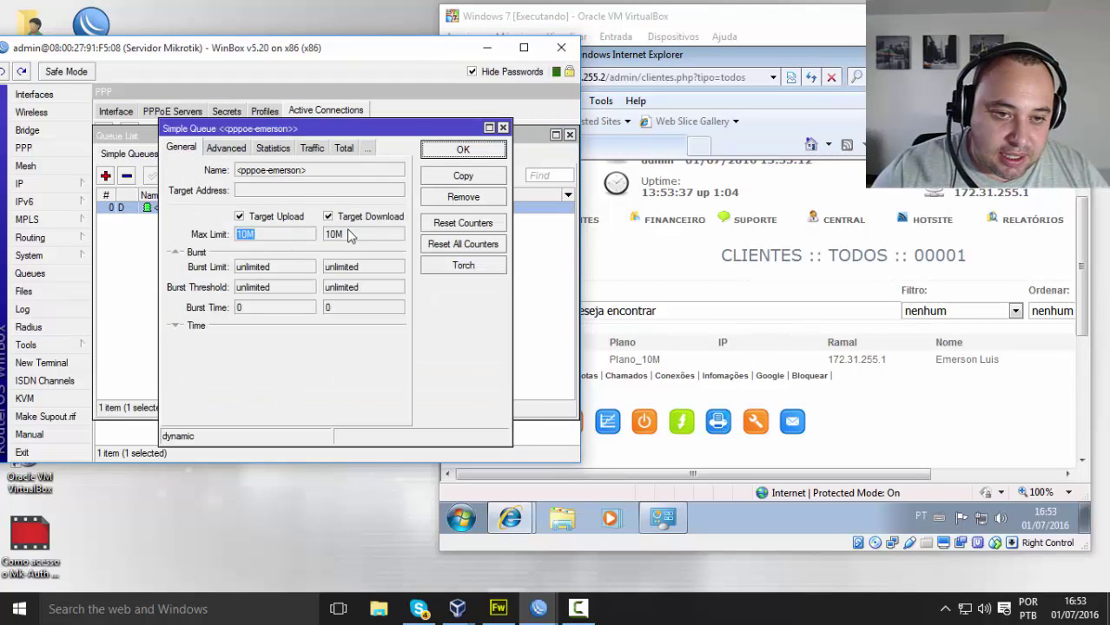
# Step: Browse the queue's Advanced, Statistics, Traffic and Total tabs, then close it with OK
pyautogui.click(236, 152)
pyautogui.click(235, 149)
pyautogui.click(304, 149)
pyautogui.click(272, 149)
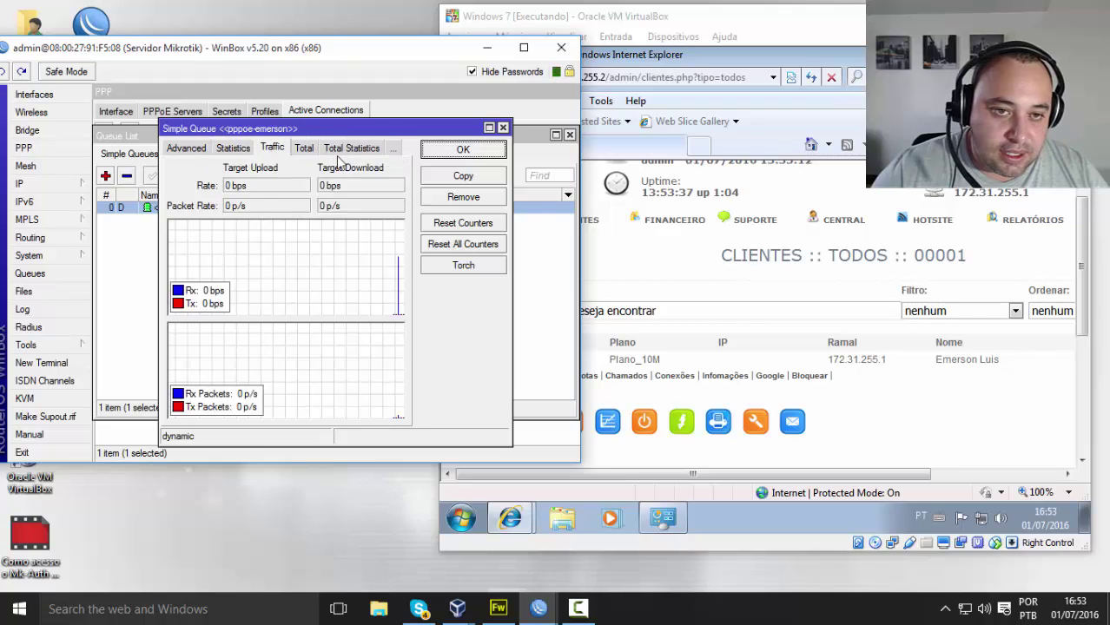
pyautogui.click(351, 149)
pyautogui.click(304, 149)
pyautogui.click(193, 149)
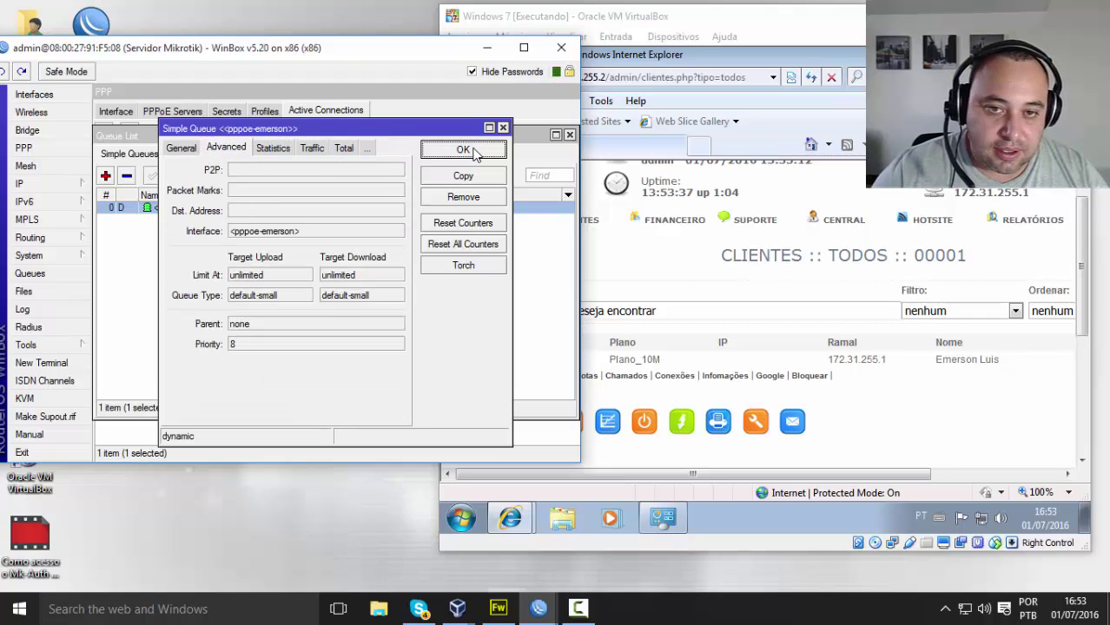
pyautogui.click(472, 149)
pyautogui.click(671, 115)
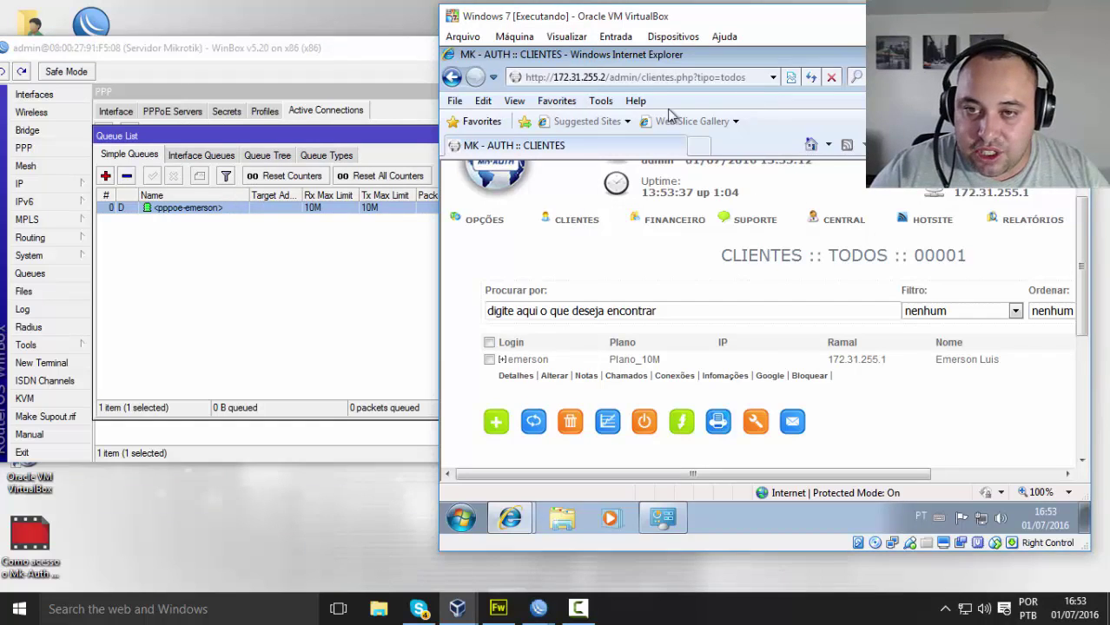
# Step: In the Google IE window, search 'speedtest' and open the Speedtest.net by Ookla result
pyautogui.click(509, 518)
pyautogui.click(710, 480)
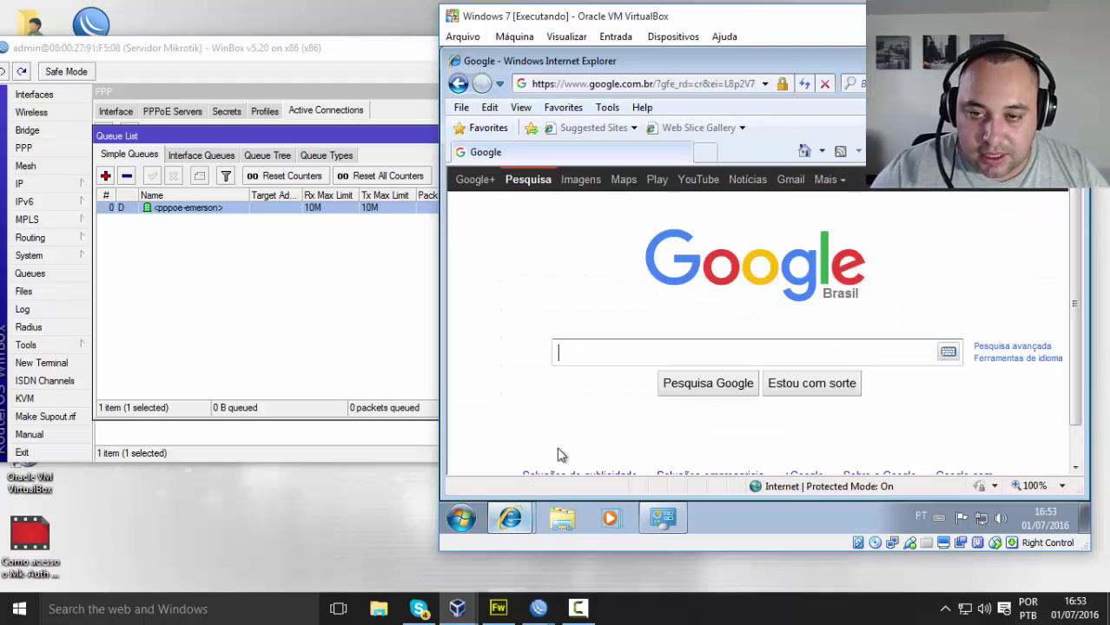
pyautogui.write('speedtest')
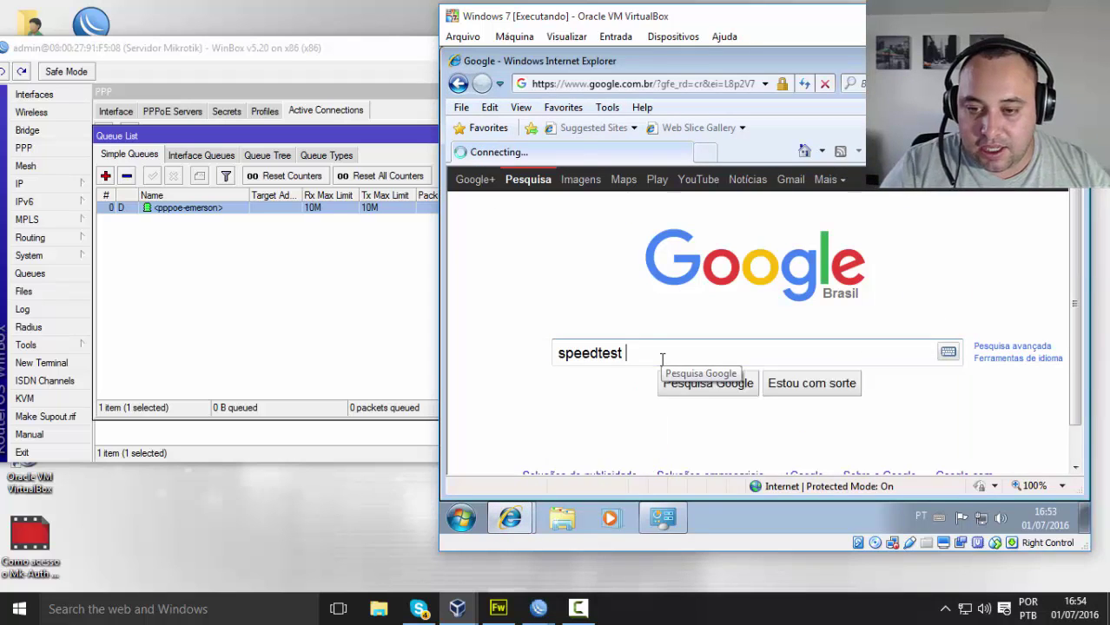
pyautogui.press('Return')
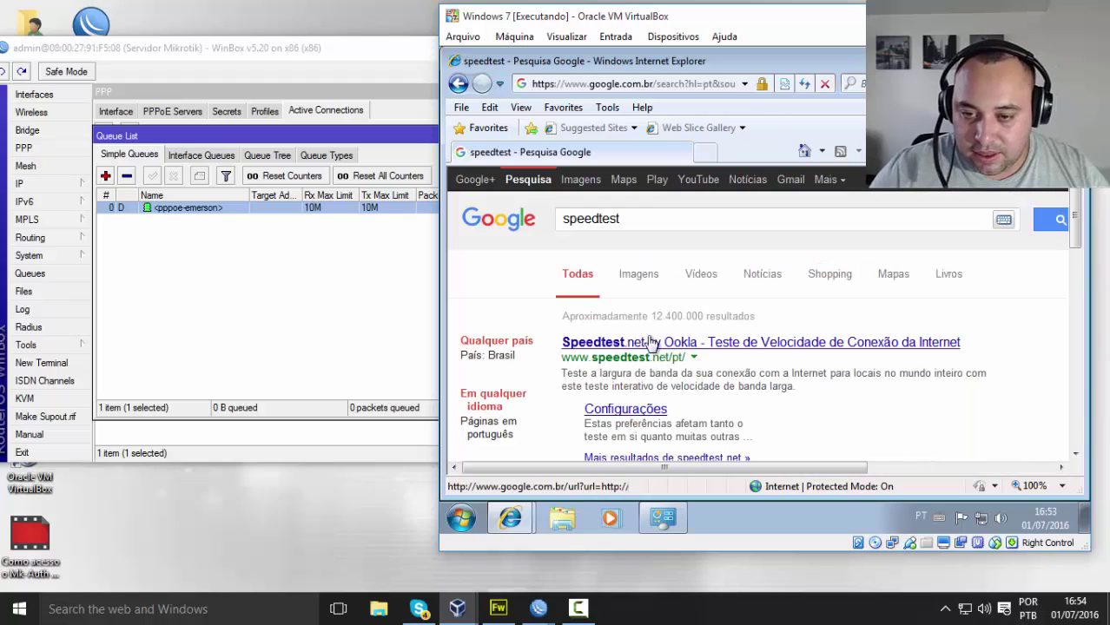
pyautogui.click(646, 342)
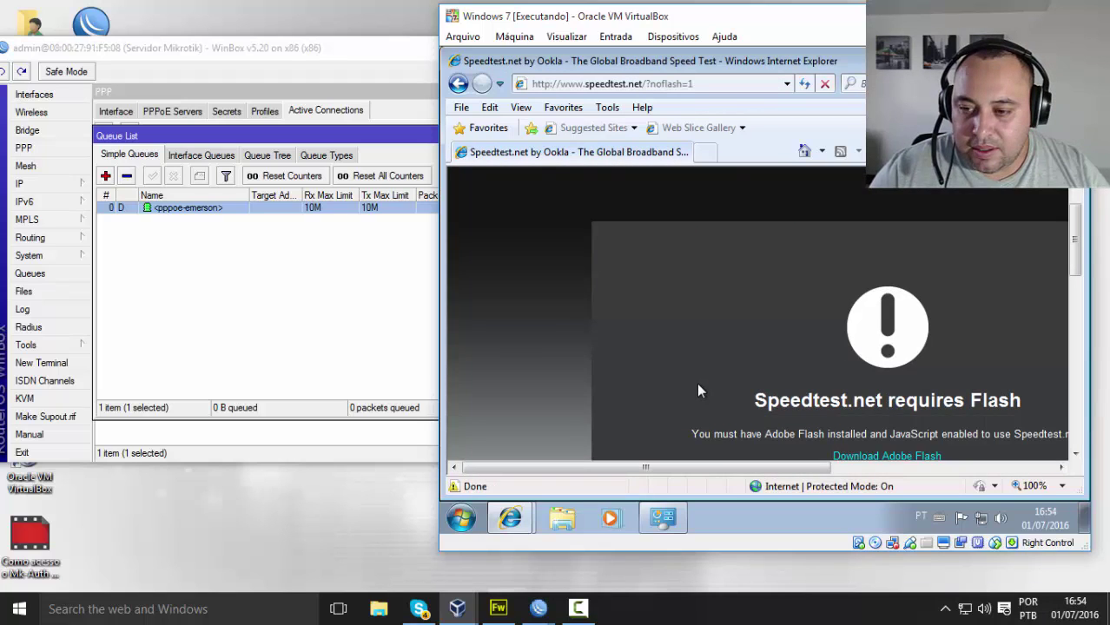
# Step: Check the Speedtest.net Flash warning page, then enter 'google' in the address bar
pyautogui.scroll(-2, 722, 395)
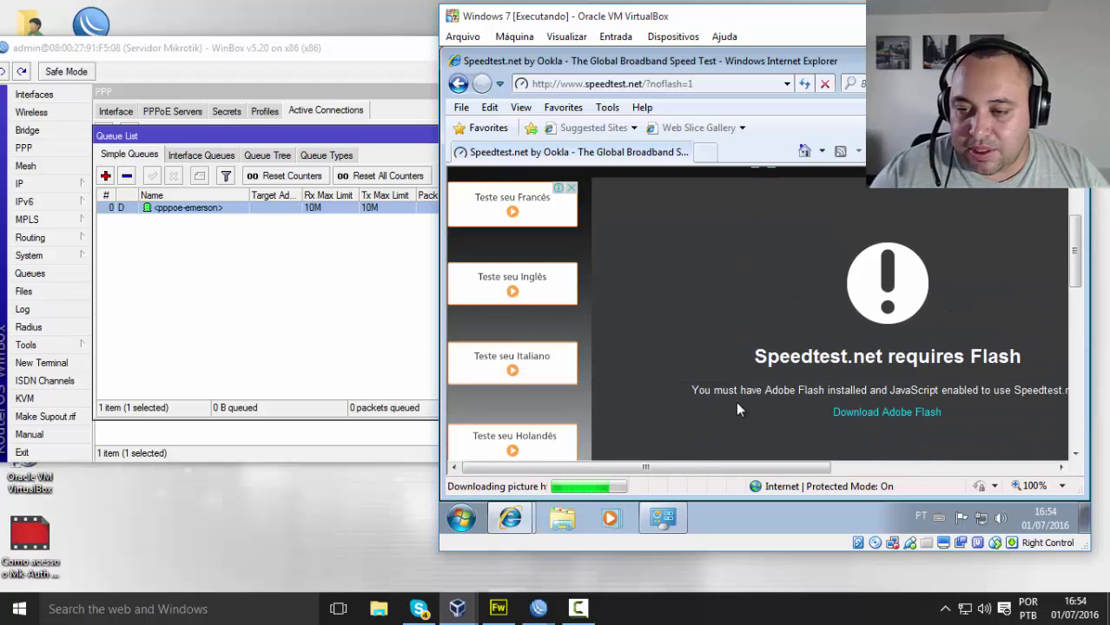
pyautogui.scroll(1, 735, 409)
pyautogui.click(708, 83)
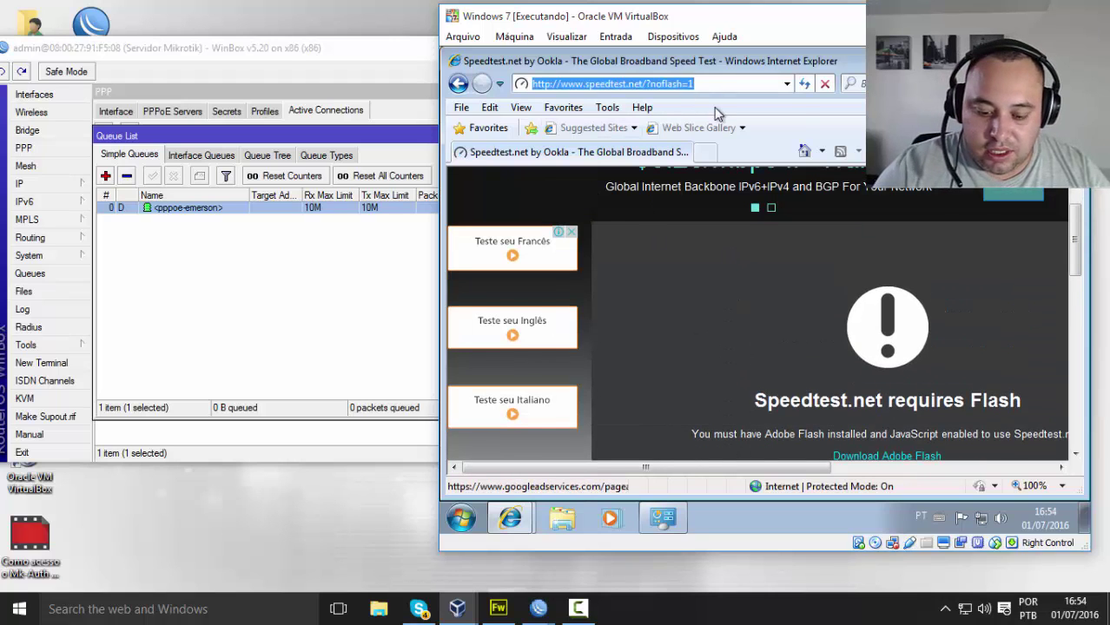
pyautogui.write('google.com')
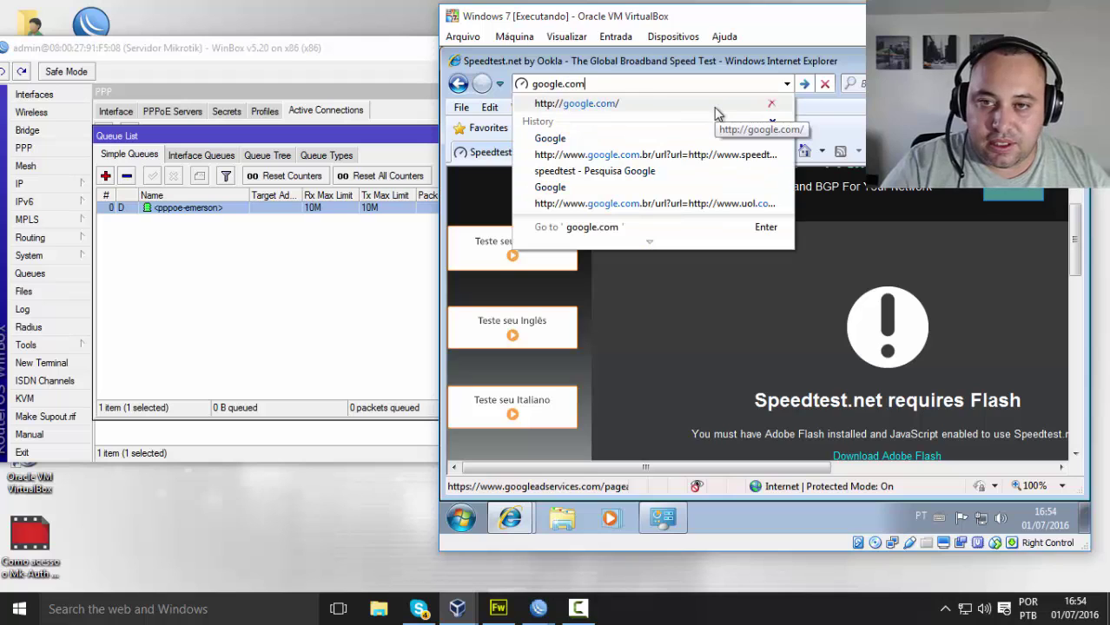
# Step: Open google.com from the address suggestions and clear the mistyped search text
pyautogui.click(714, 105)
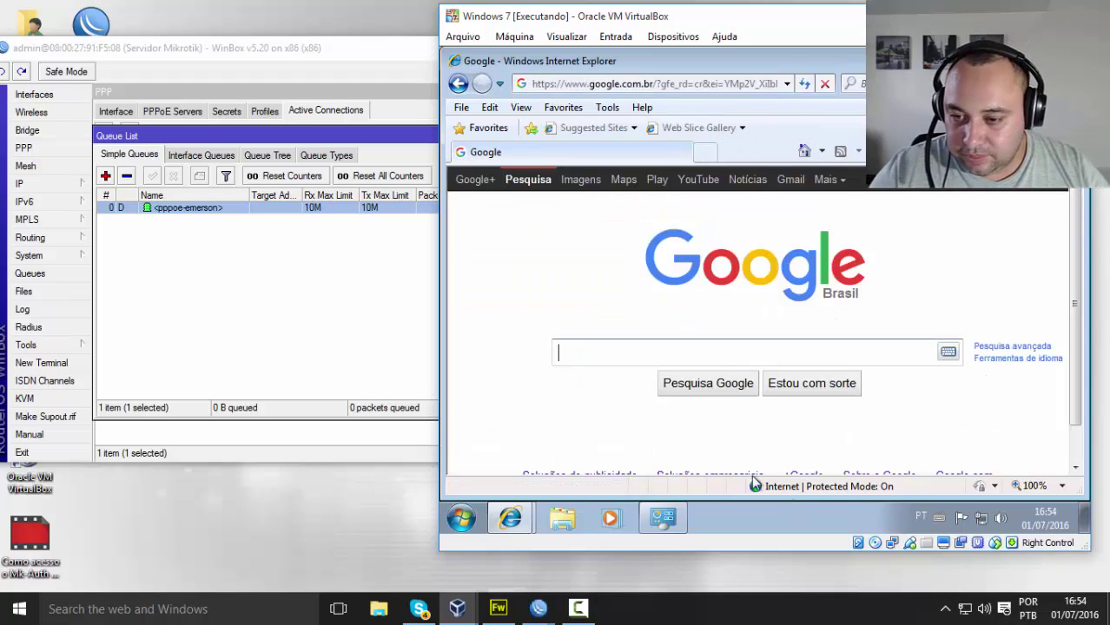
pyautogui.write('n')
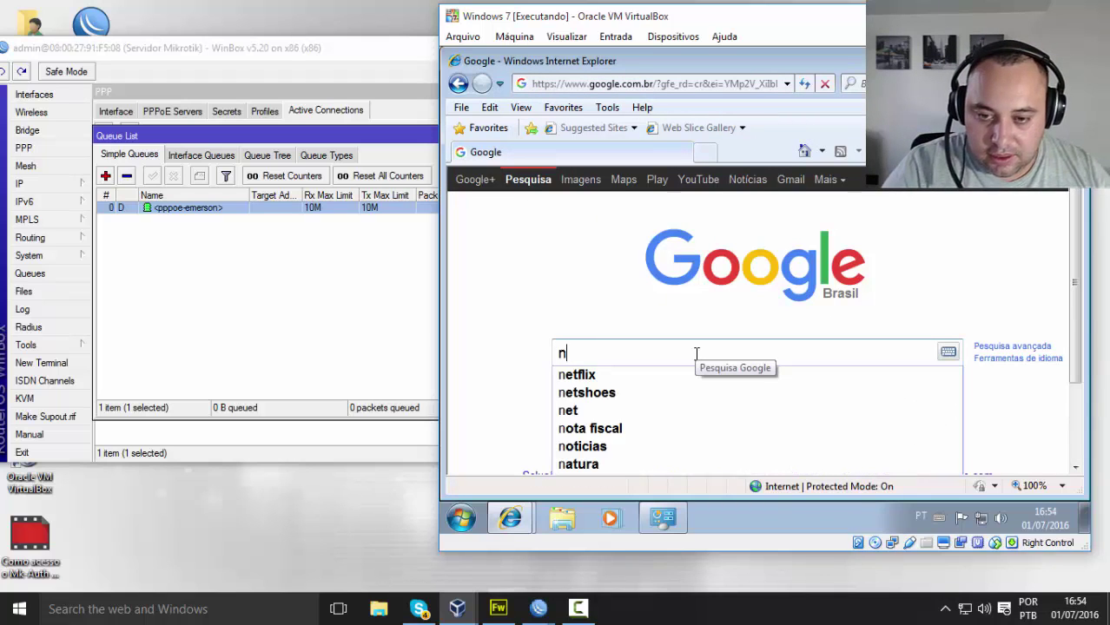
pyautogui.press('BackSpace')
pyautogui.write('go')
pyautogui.press('BackSpace')
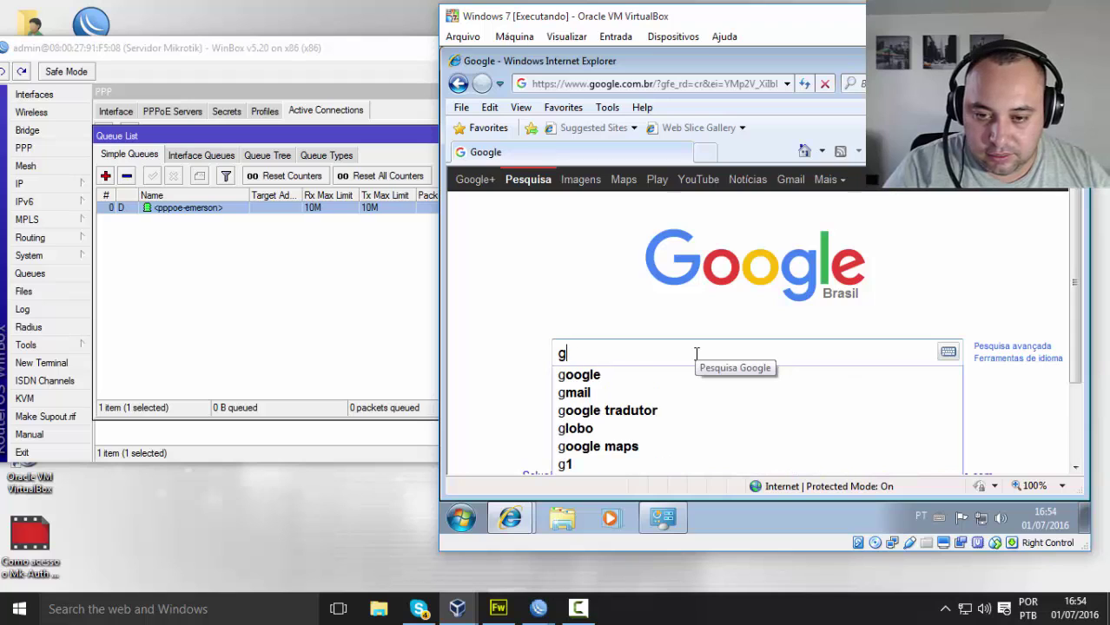
pyautogui.press('BackSpace')
pyautogui.write('go')
pyautogui.press('BackSpace')
pyautogui.write('ro')
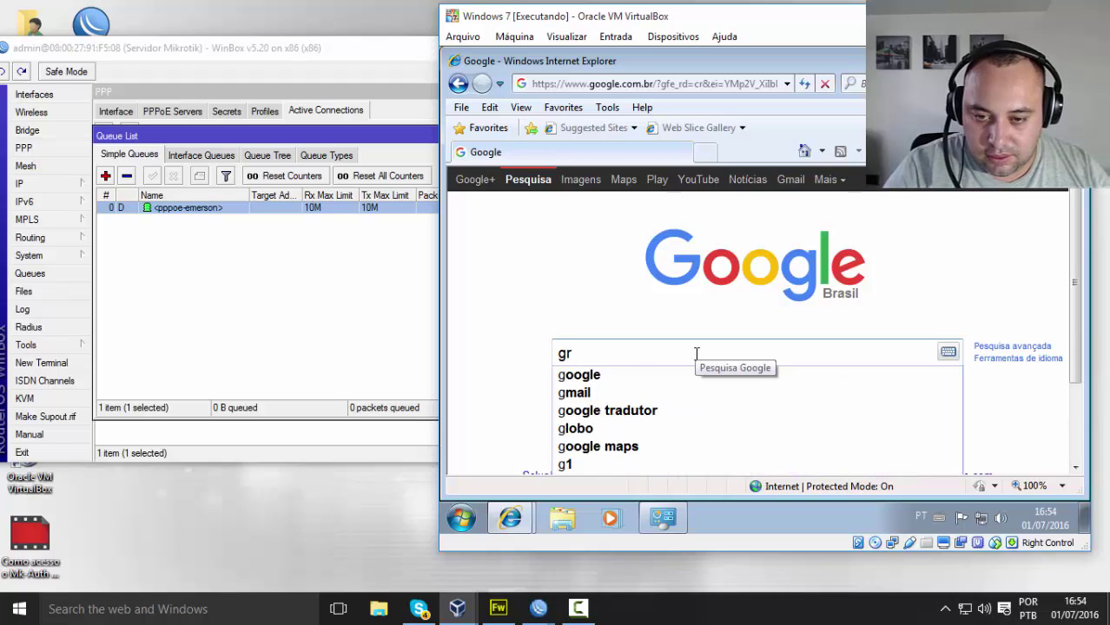
pyautogui.press('BackSpace')
pyautogui.press('BackSpace')
pyautogui.press('BackSpace')
# Step: Search 'navegador google chrome' using the 'travando' suggestion, with 'travando' deleted
pyautogui.write('n')
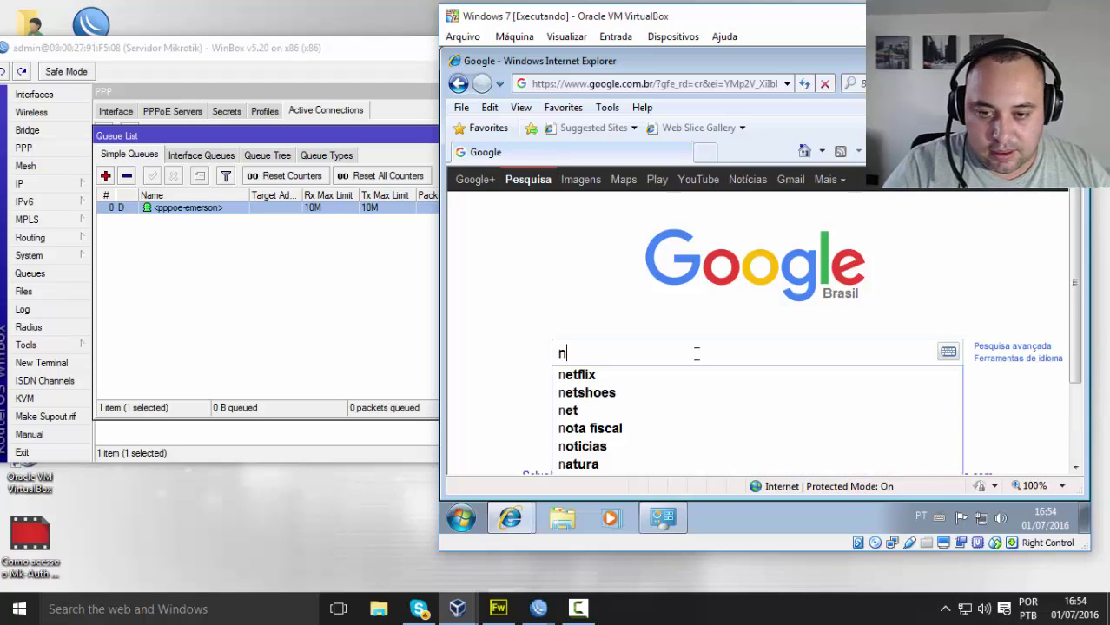
pyautogui.write('avegador ')
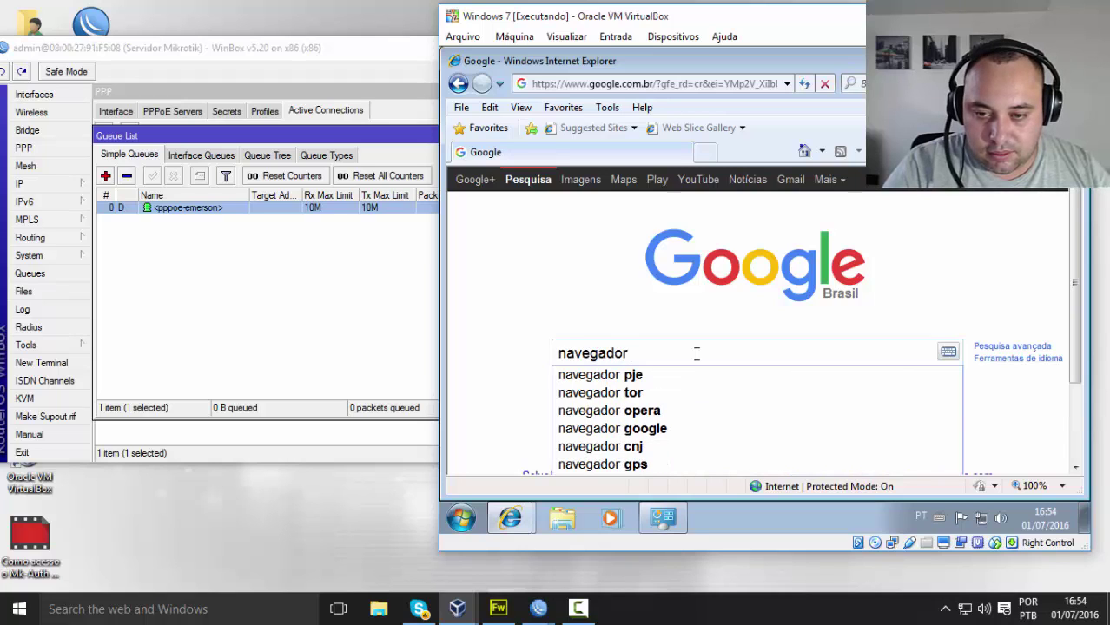
pyautogui.write('google')
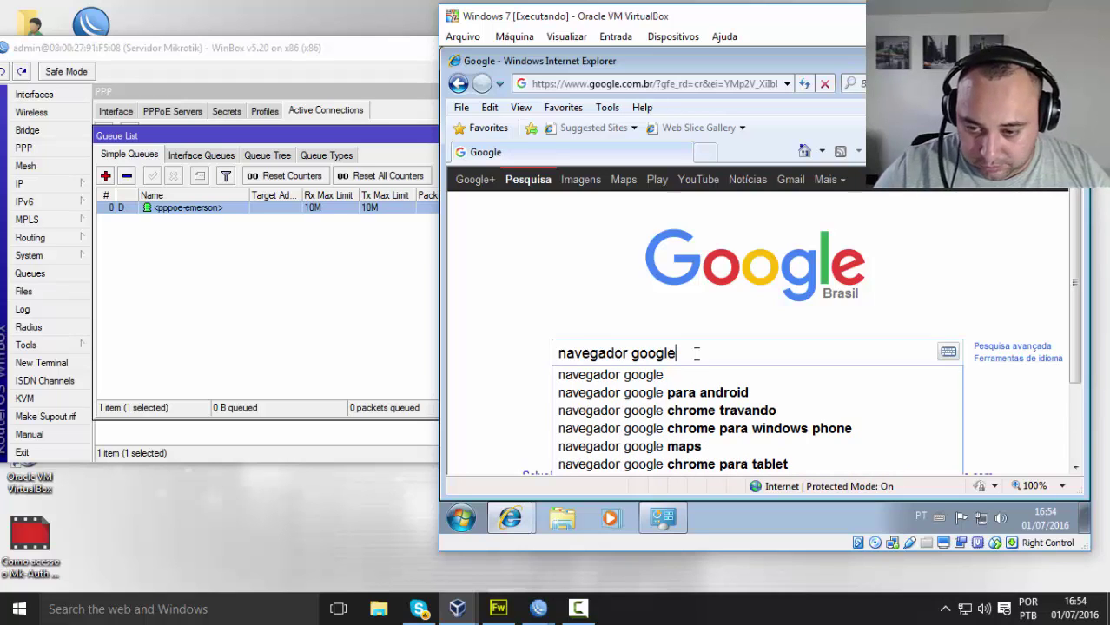
pyautogui.click(674, 411)
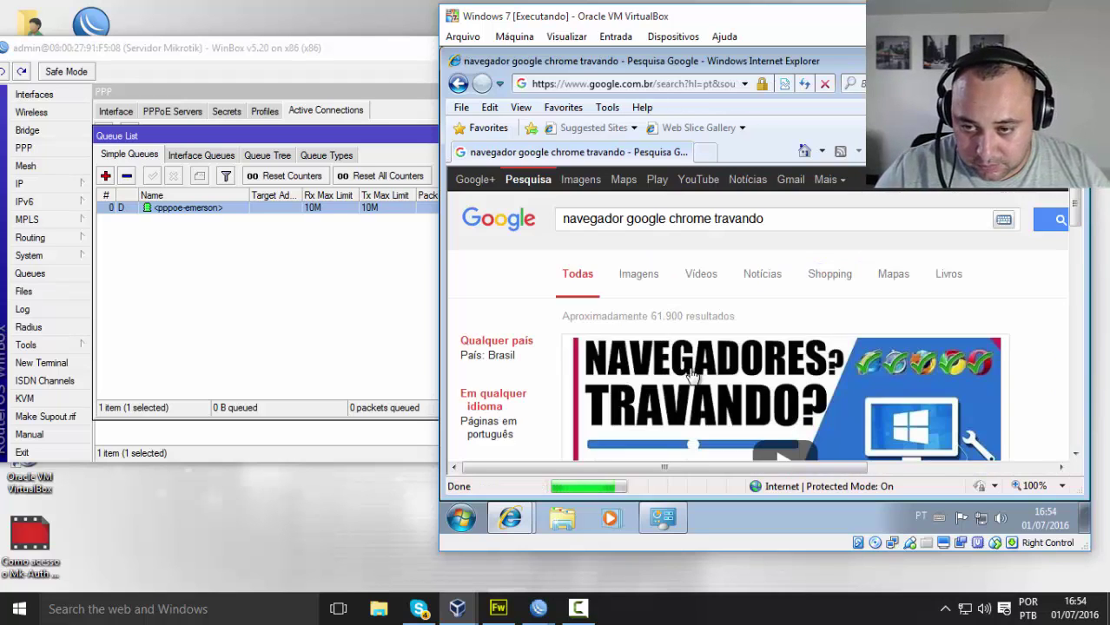
pyautogui.moveTo(710, 219); pyautogui.dragTo(830, 219)
pyautogui.press('BackSpace')
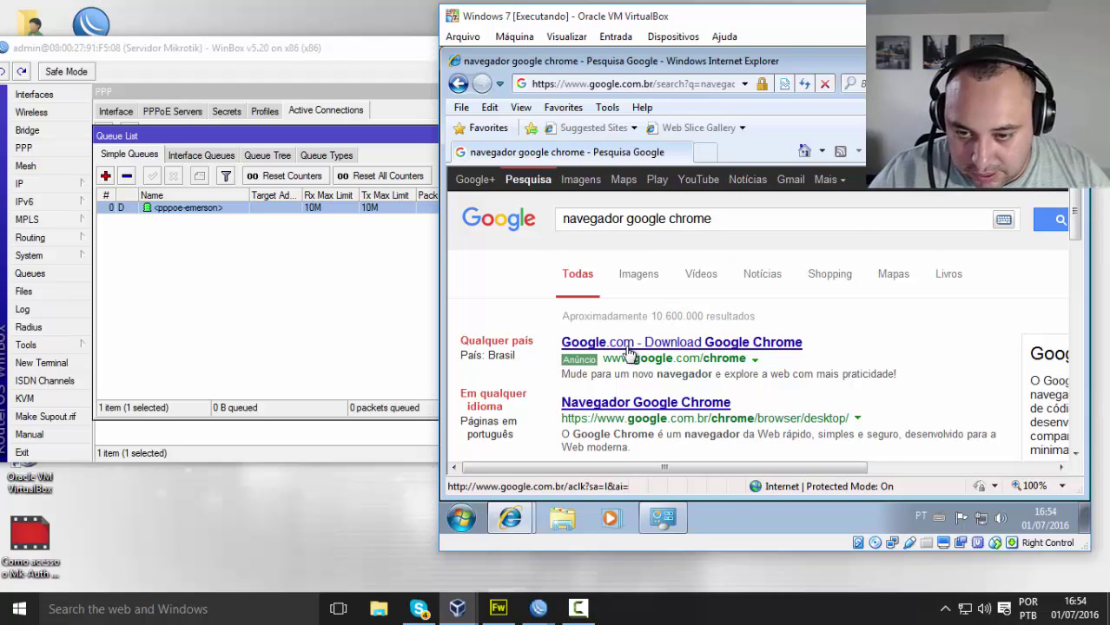
# Step: Open the Download Google Chrome page, accept the terms and run the Chrome installer
pyautogui.click(645, 352)
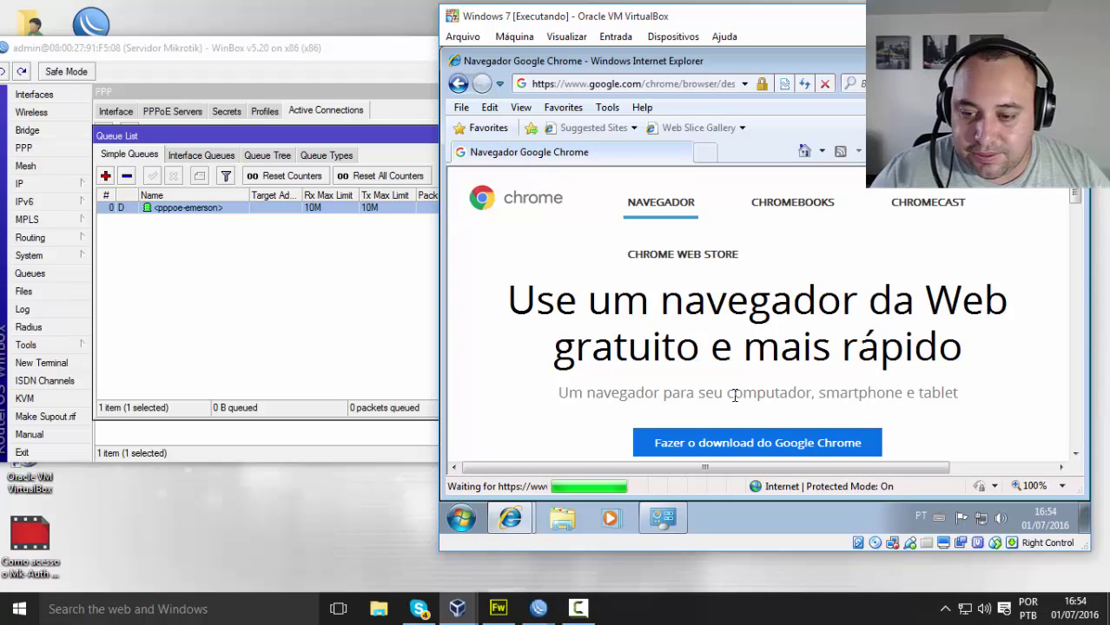
pyautogui.scroll(-1, 734, 395)
pyautogui.click(736, 396)
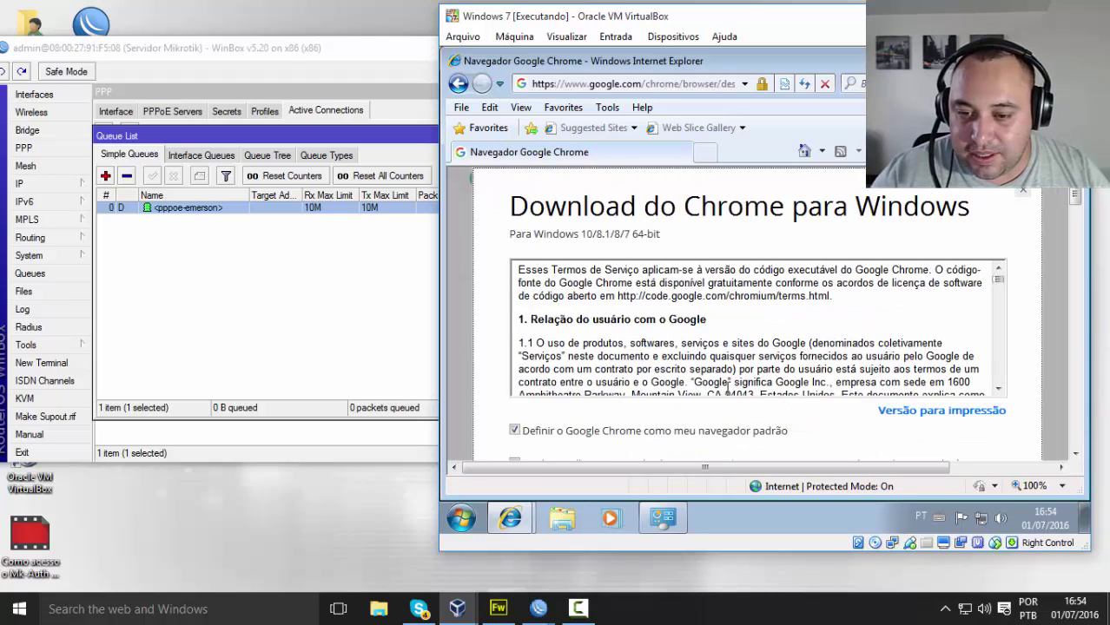
pyautogui.scroll(-6, 727, 385)
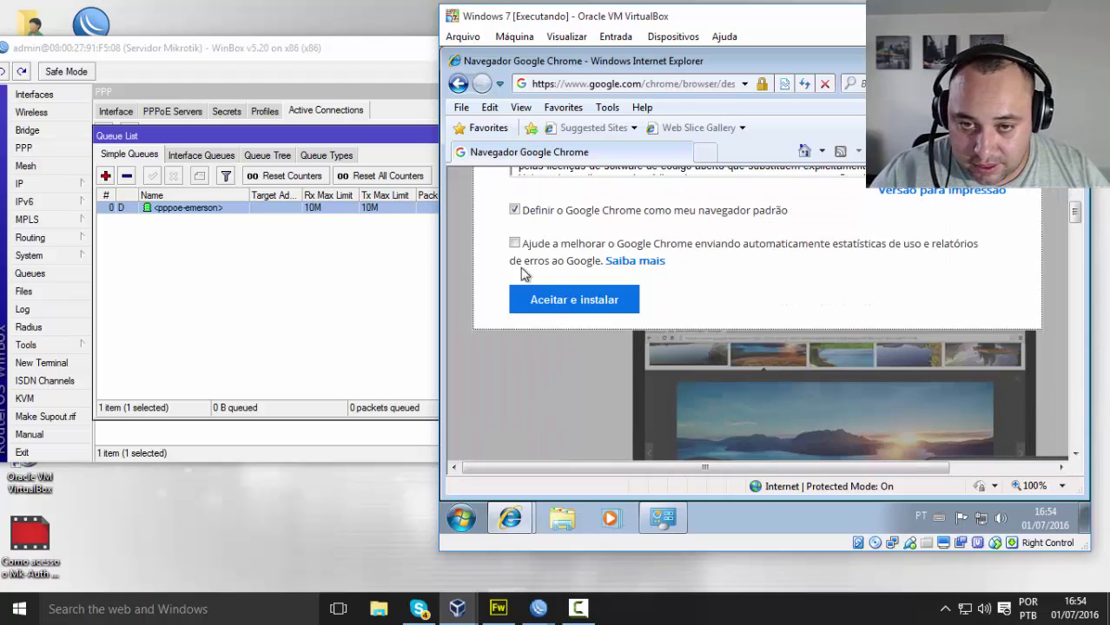
pyautogui.click(546, 301)
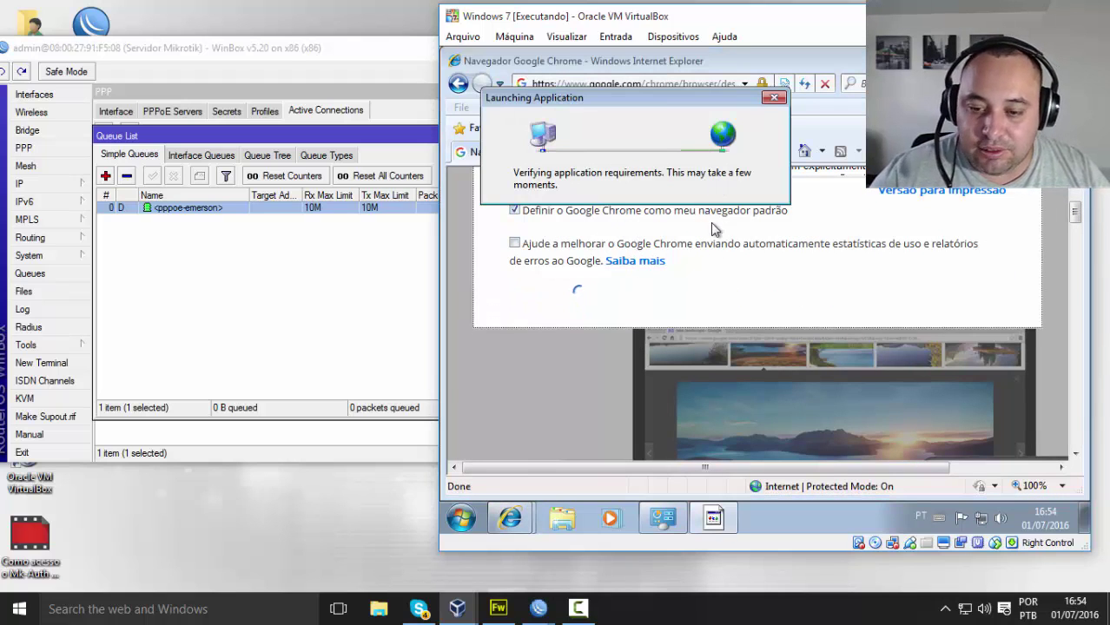
pyautogui.click(860, 292)
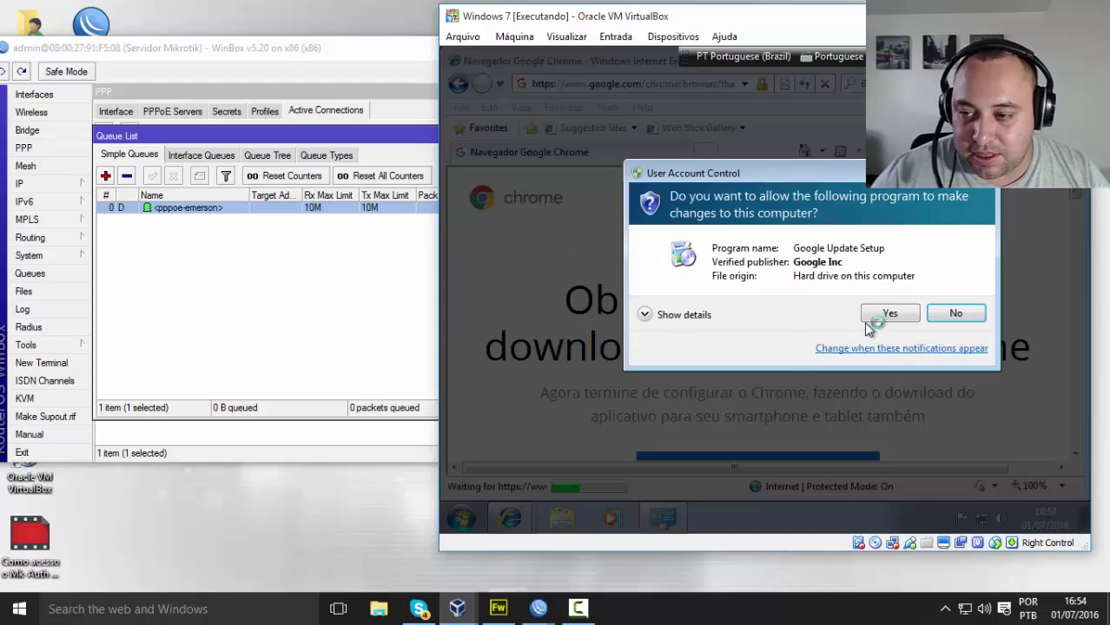
# Step: Approve the Chrome installer's permission prompt and open the client's PPPoE queue settings
pyautogui.click(879, 316)
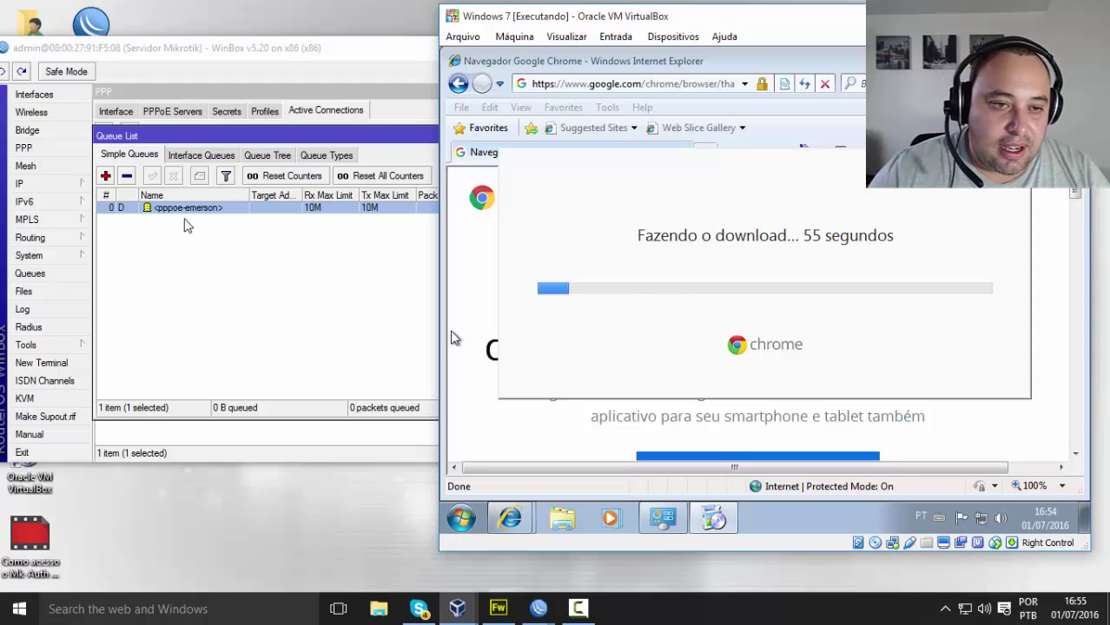
pyautogui.moveTo(566, 15); pyautogui.dragTo(612, 21)
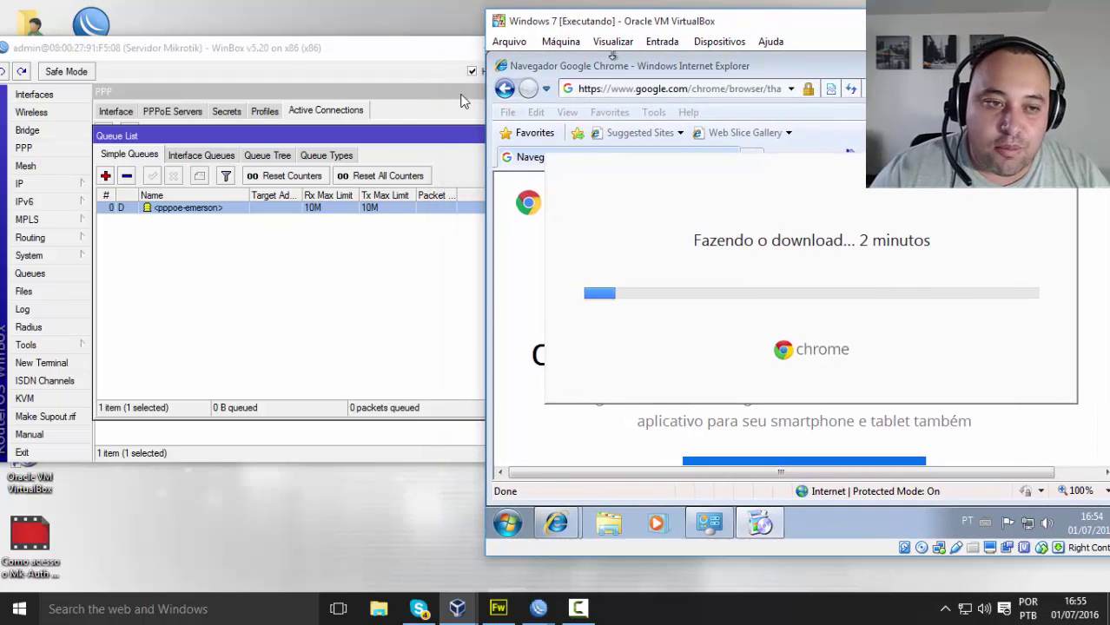
pyautogui.doubleClick(192, 209)
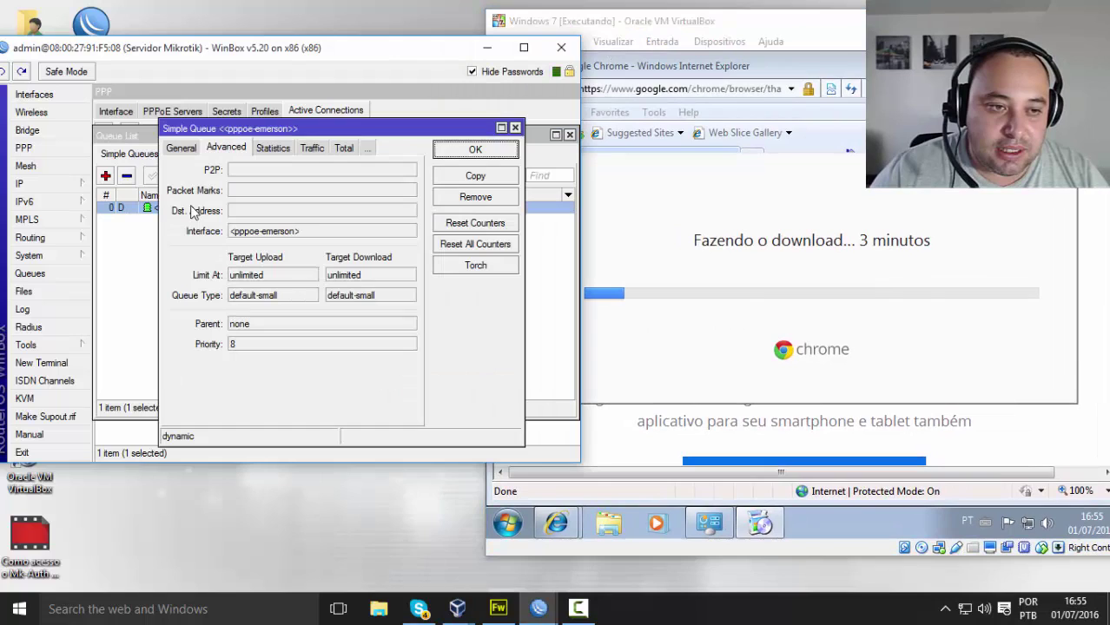
# Step: Review the queue's Total, Statistics, Traffic, Advanced and 10M General settings, then close Queue List
pyautogui.click(274, 149)
pyautogui.click(304, 148)
pyautogui.click(235, 150)
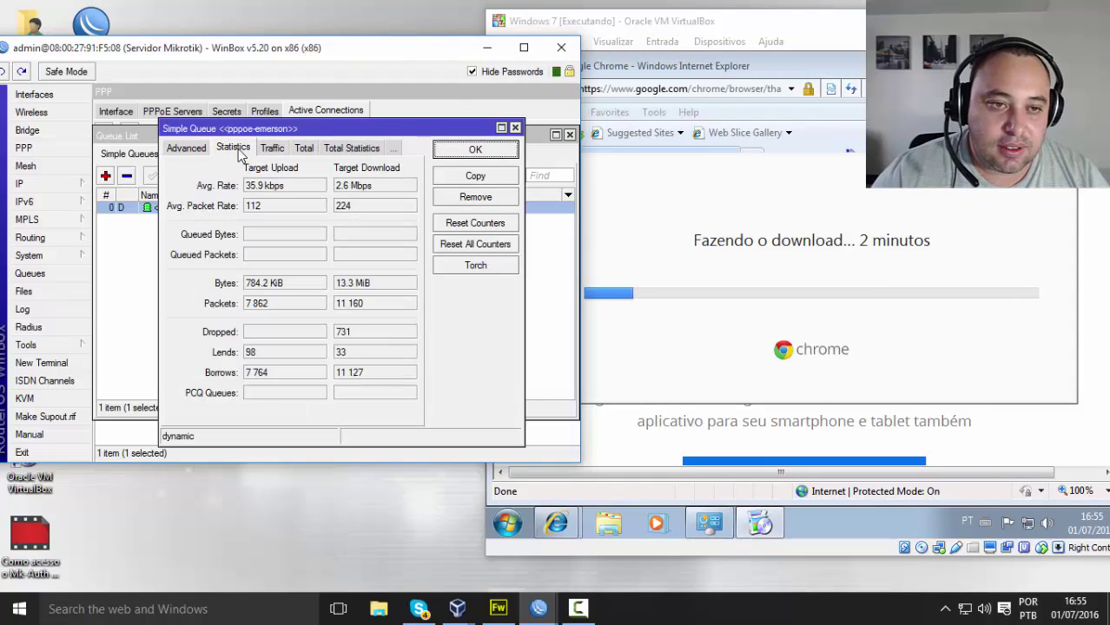
pyautogui.click(274, 150)
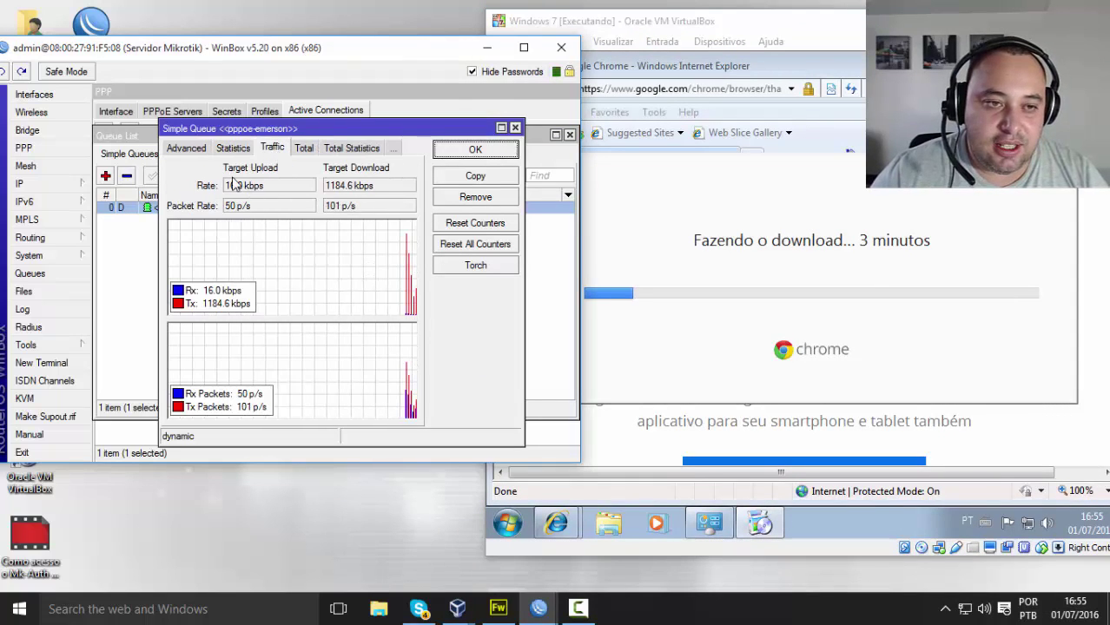
pyautogui.click(187, 148)
pyautogui.click(182, 149)
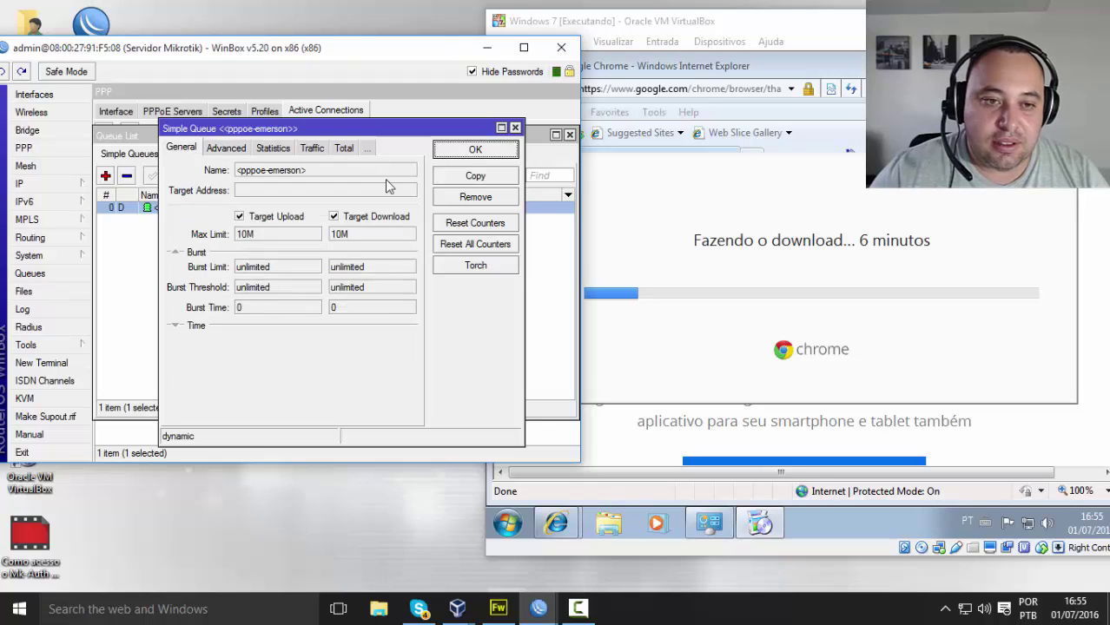
pyautogui.click(475, 151)
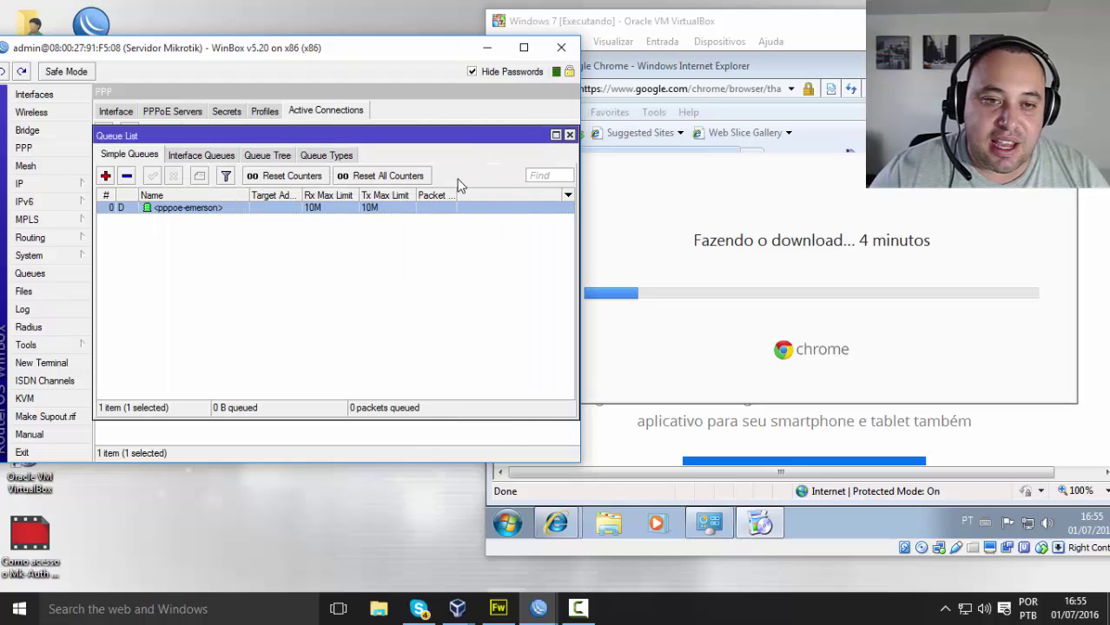
pyautogui.click(569, 136)
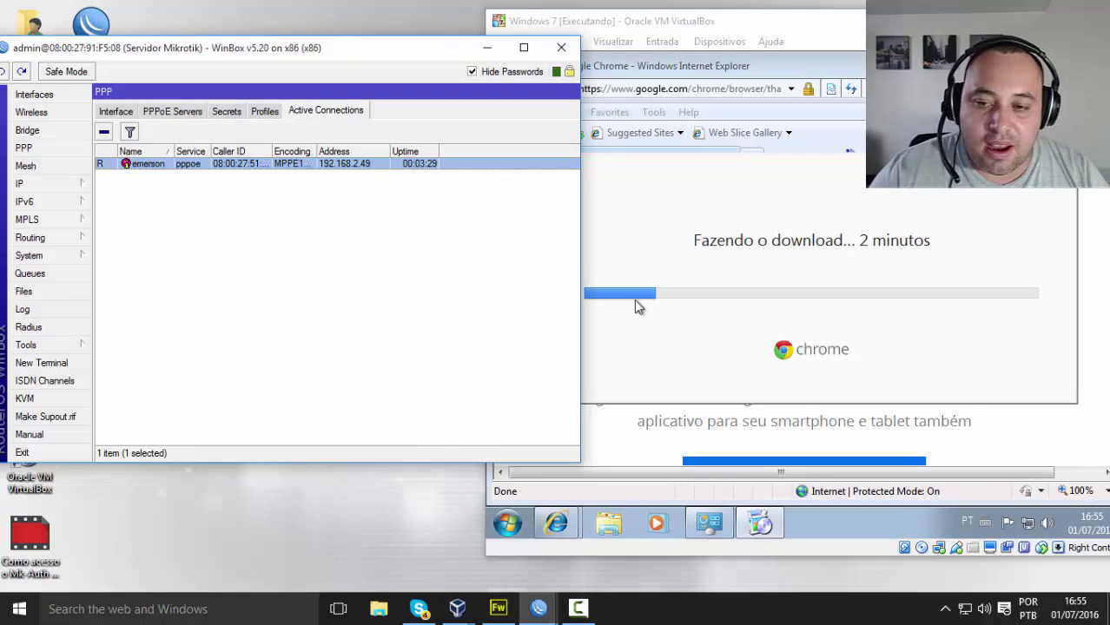
# Step: Close the PPP connections panel and reopen Queues, selecting the client's pppoe queue
pyautogui.moveTo(278, 50); pyautogui.dragTo(301, 33)
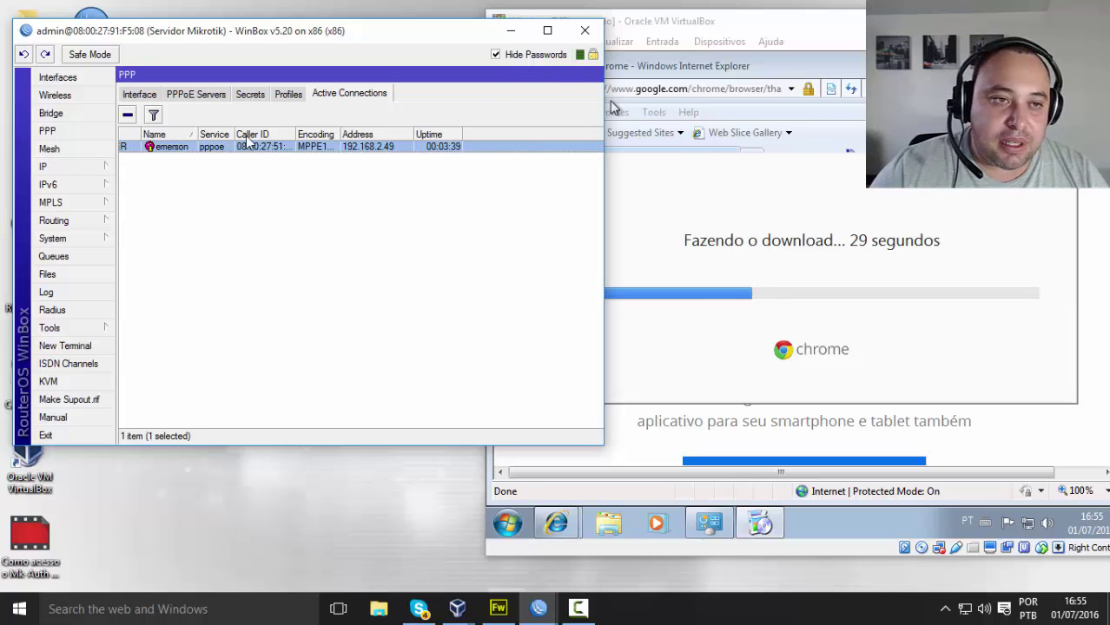
pyautogui.moveTo(605, 101); pyautogui.dragTo(545, 116)
pyautogui.click(808, 74)
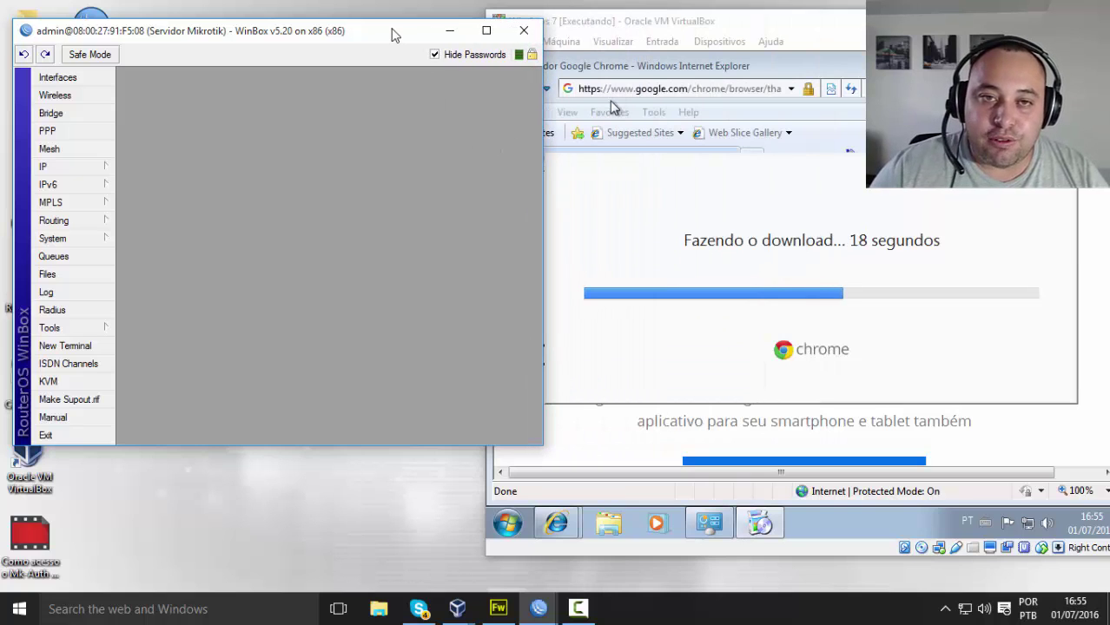
pyautogui.moveTo(391, 34); pyautogui.dragTo(411, 25)
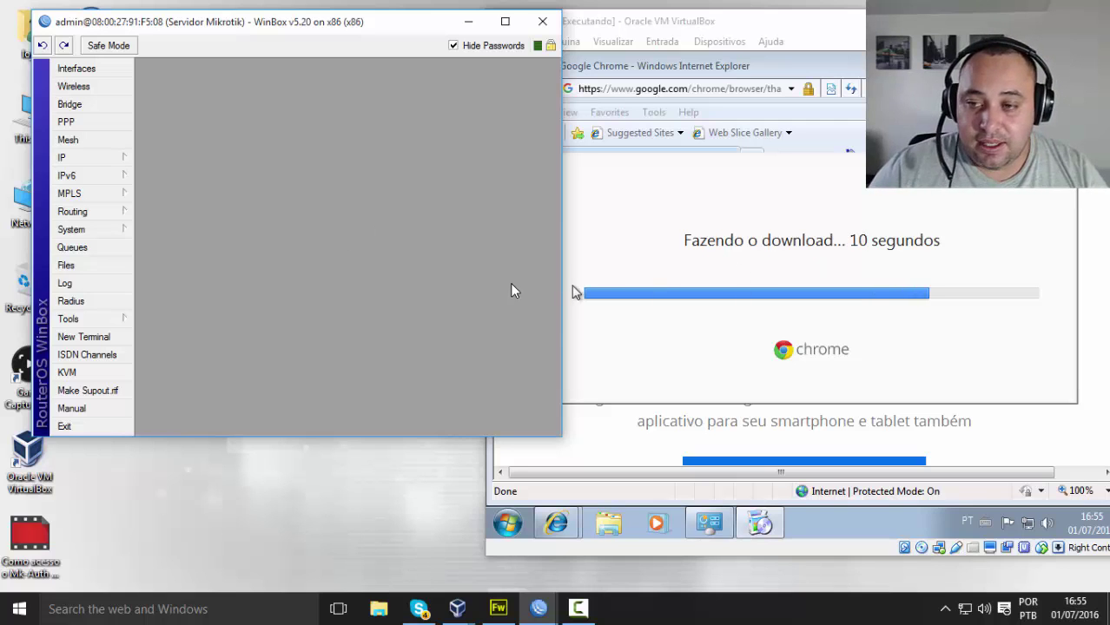
pyautogui.click(71, 248)
pyautogui.click(221, 185)
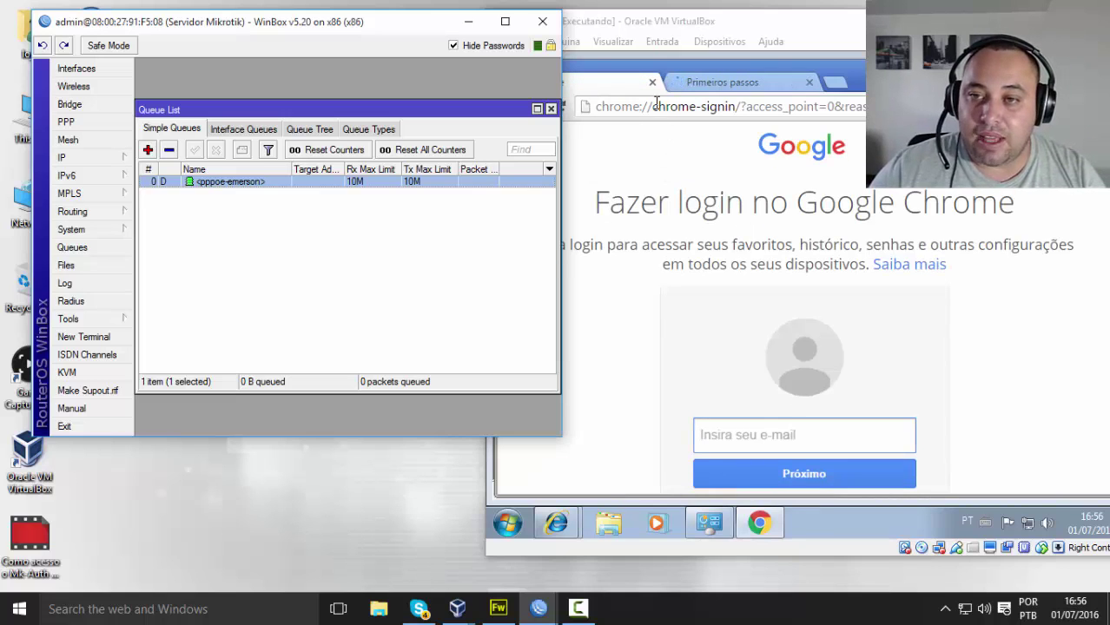
# Step: Close both Google Chrome tabs, shutting Chrome
pyautogui.scroll(-3, 782, 439)
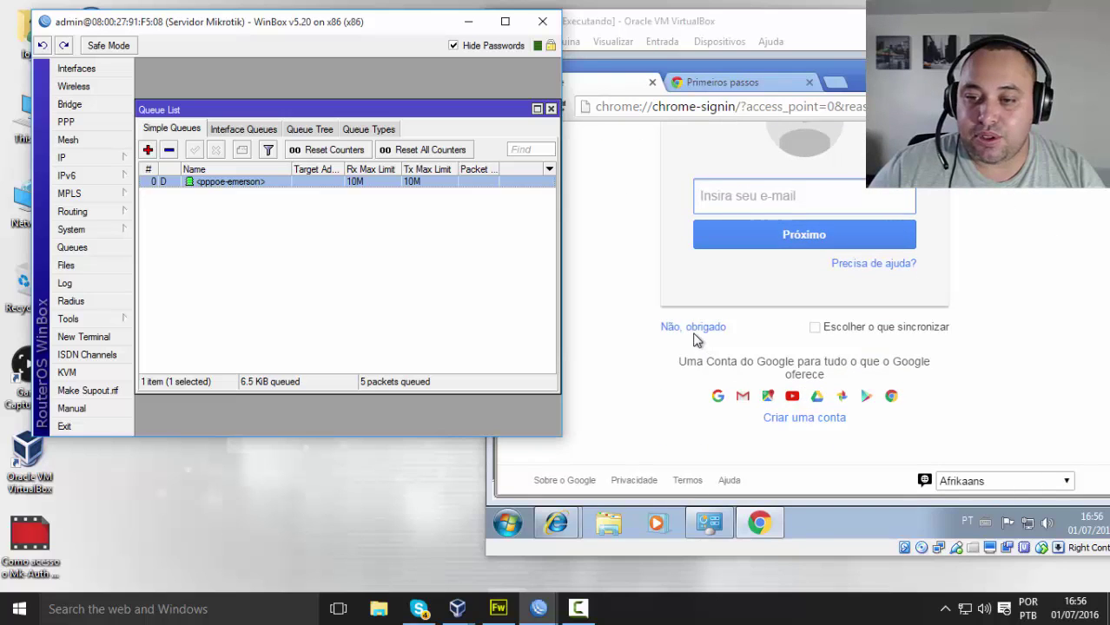
pyautogui.click(694, 330)
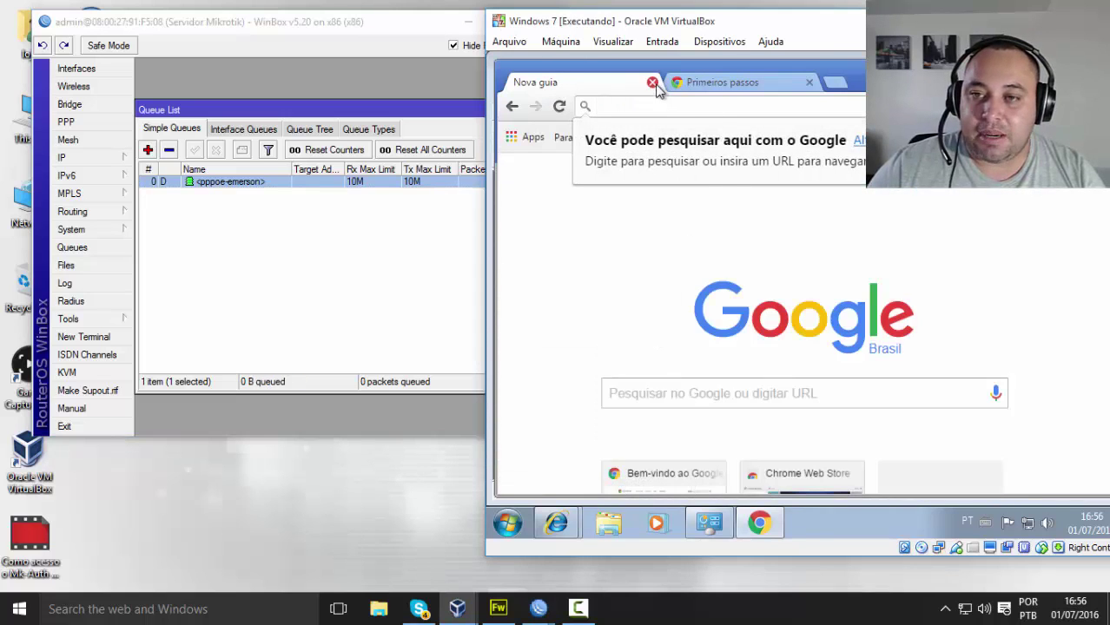
pyautogui.click(652, 83)
pyautogui.click(651, 84)
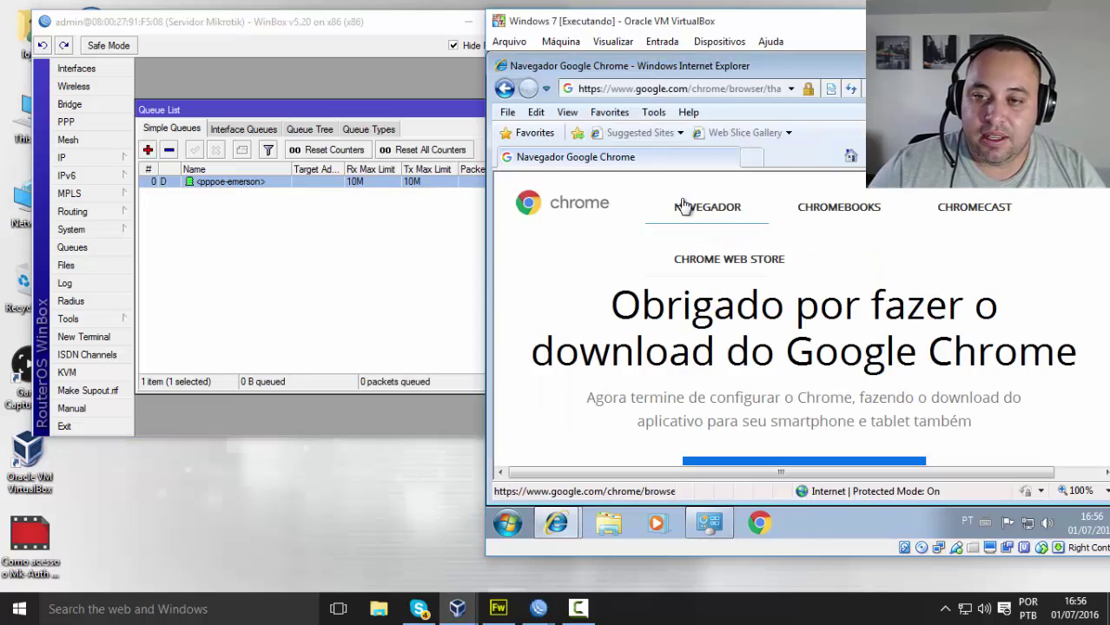
# Step: Close the Chrome download page and MK-AUTH clients Internet Explorer windows
pyautogui.moveTo(607, 20); pyautogui.dragTo(515, 17)
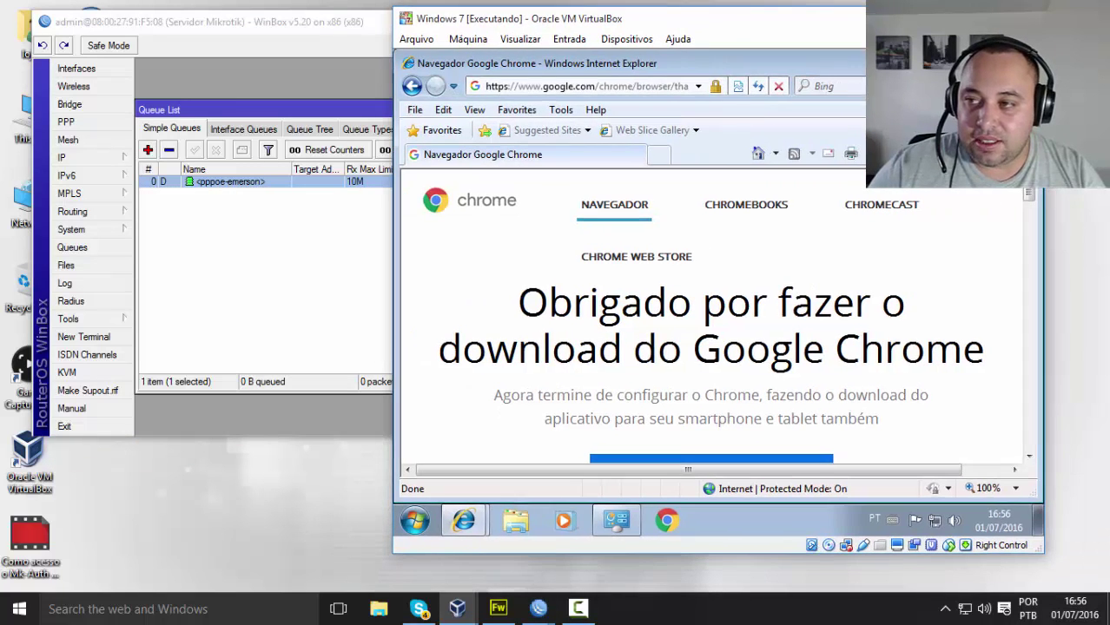
pyautogui.click(1026, 63)
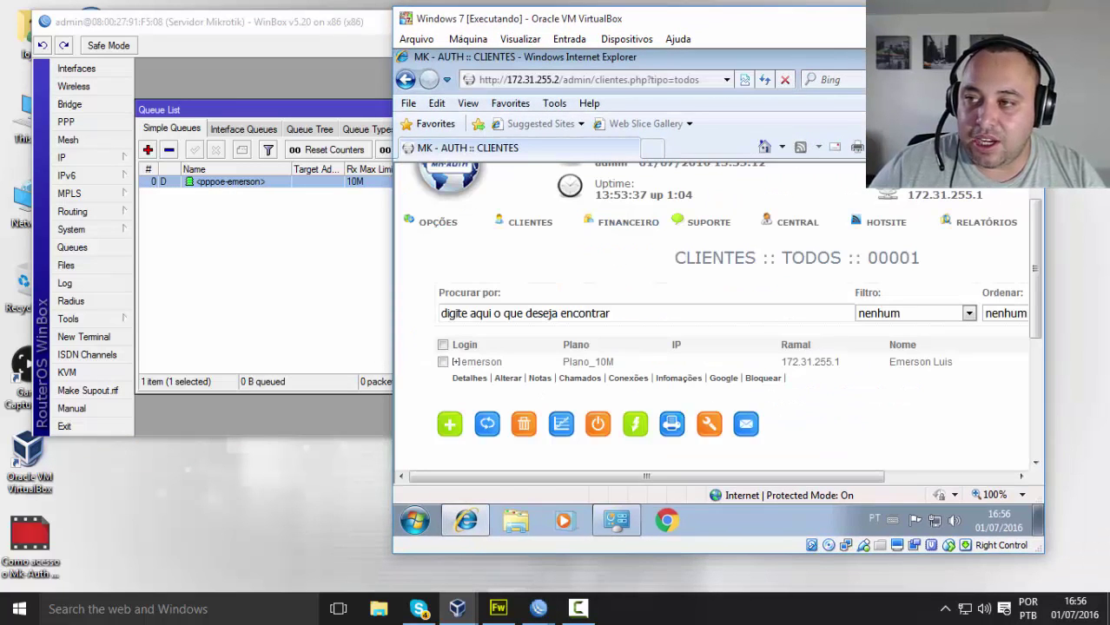
pyautogui.click(1026, 57)
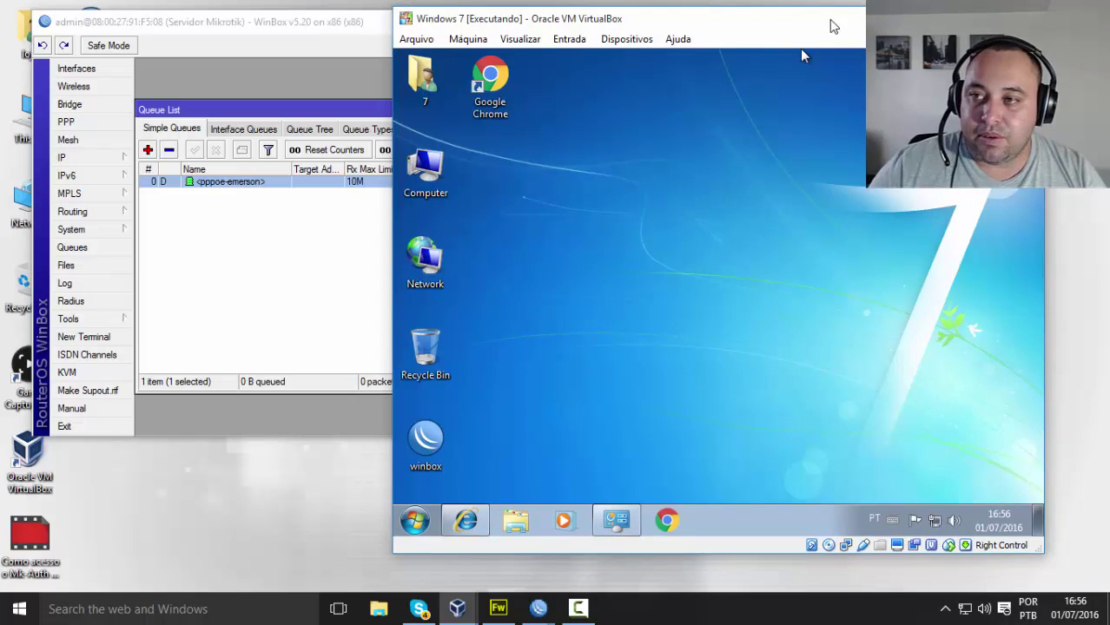
pyautogui.moveTo(836, 19); pyautogui.dragTo(900, 21)
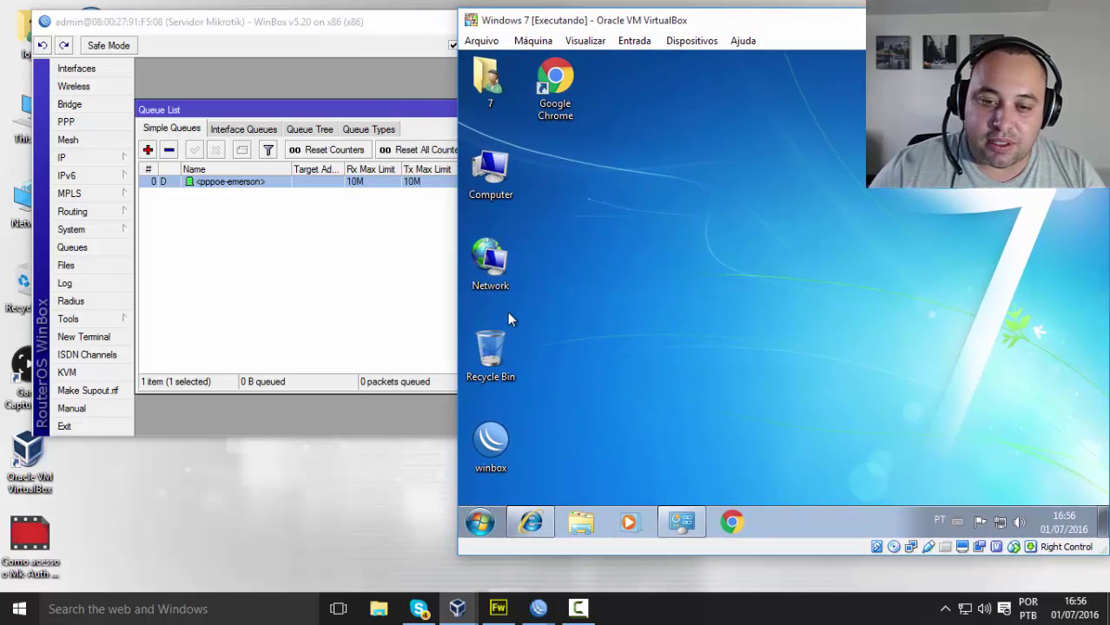
# Step: Launch Chrome from the desktop, search 'speed teste' and open Speedtest.net by Ookla
pyautogui.doubleClick(556, 118)
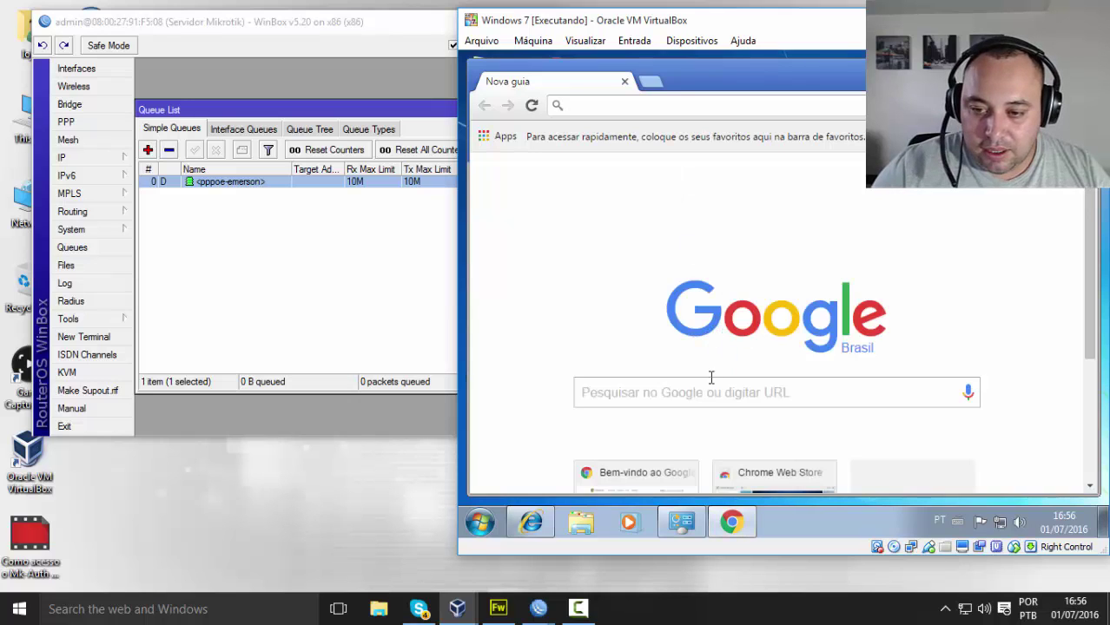
pyautogui.click(711, 389)
pyautogui.write('see')
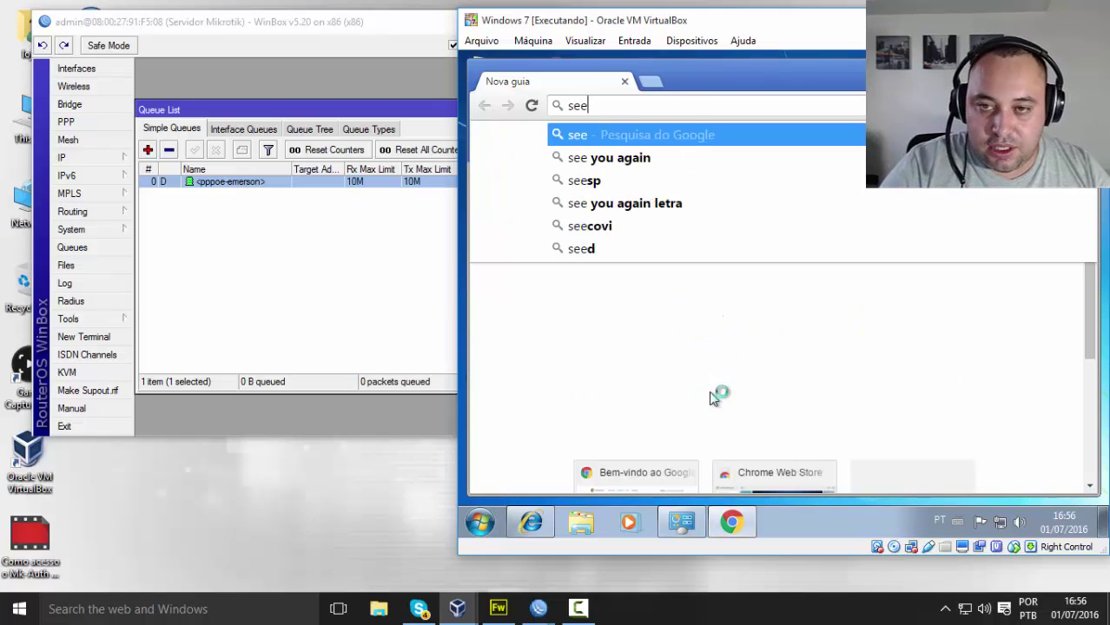
pyautogui.press('BackSpace')
pyautogui.press('BackSpace')
pyautogui.write('peed t')
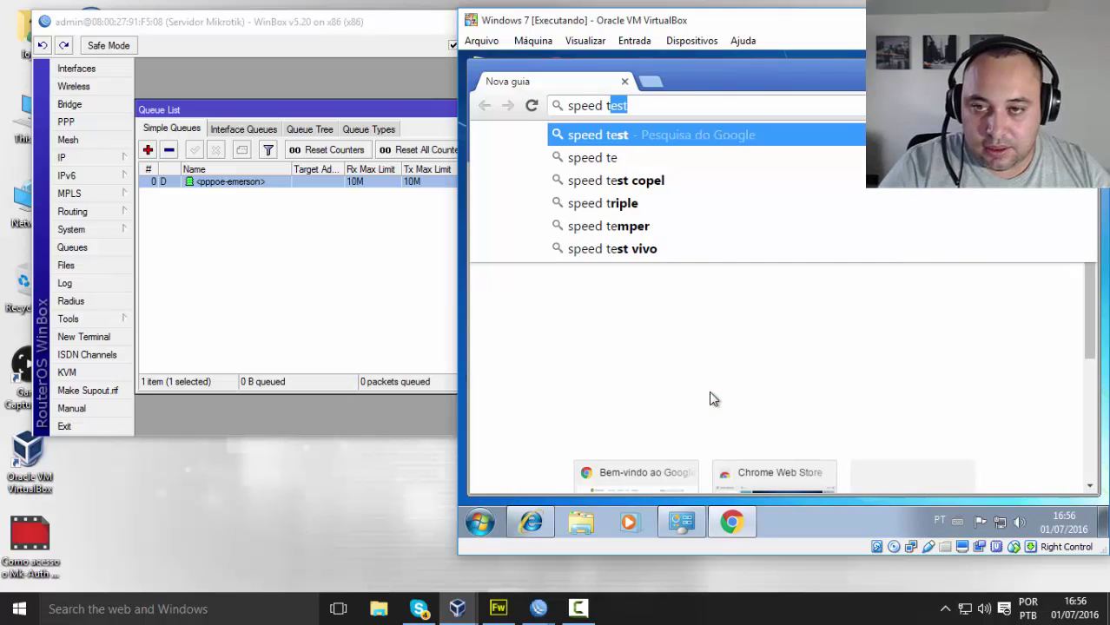
pyautogui.write('este')
pyautogui.press('Return')
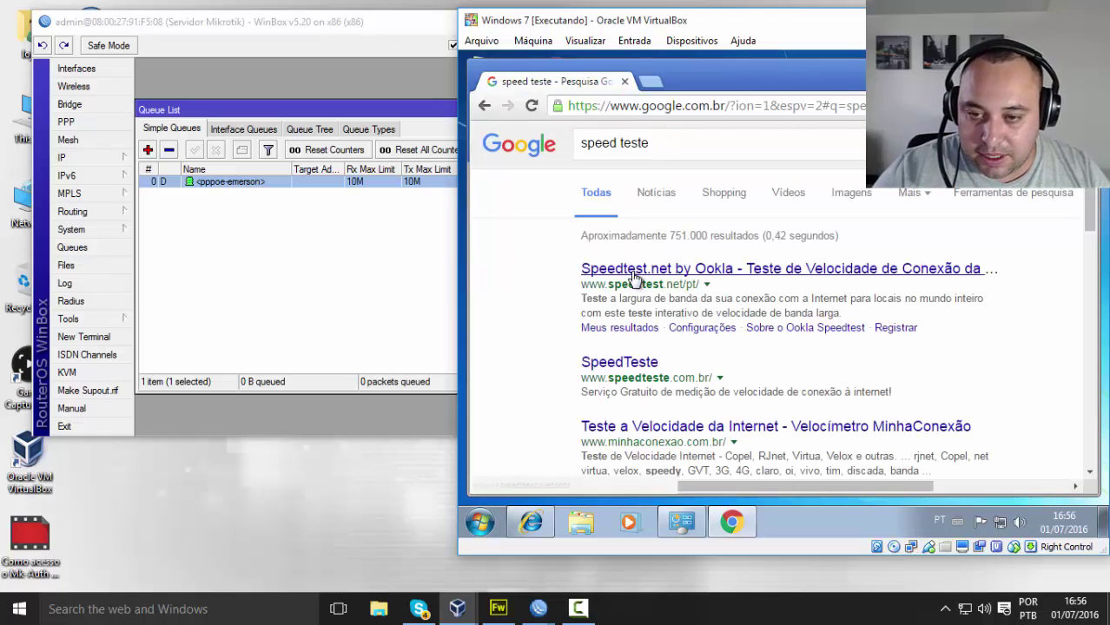
pyautogui.click(633, 276)
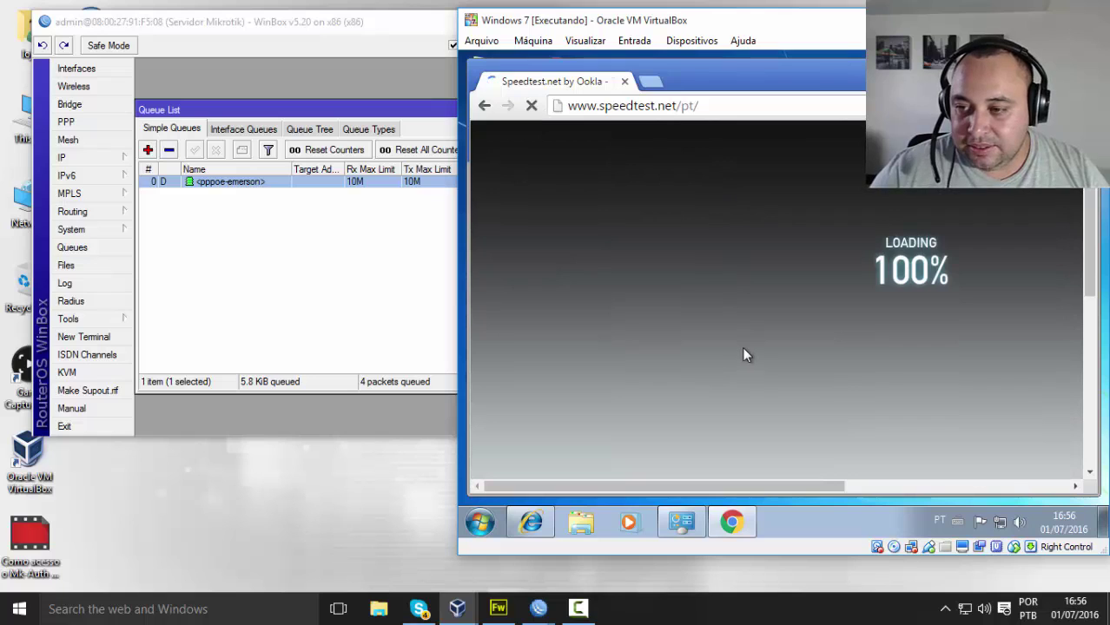
pyautogui.moveTo(799, 480); pyautogui.dragTo(831, 481)
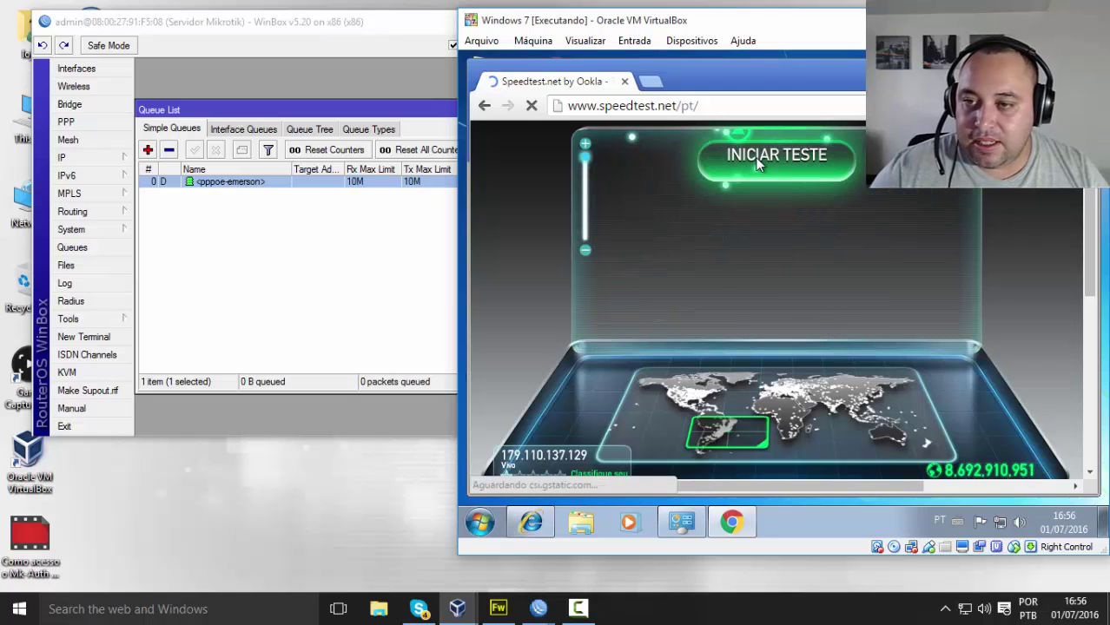
# Step: Run the Speedtest, getting 9.36 Mbps download and 5 ms ping, then close Chrome
pyautogui.click(758, 162)
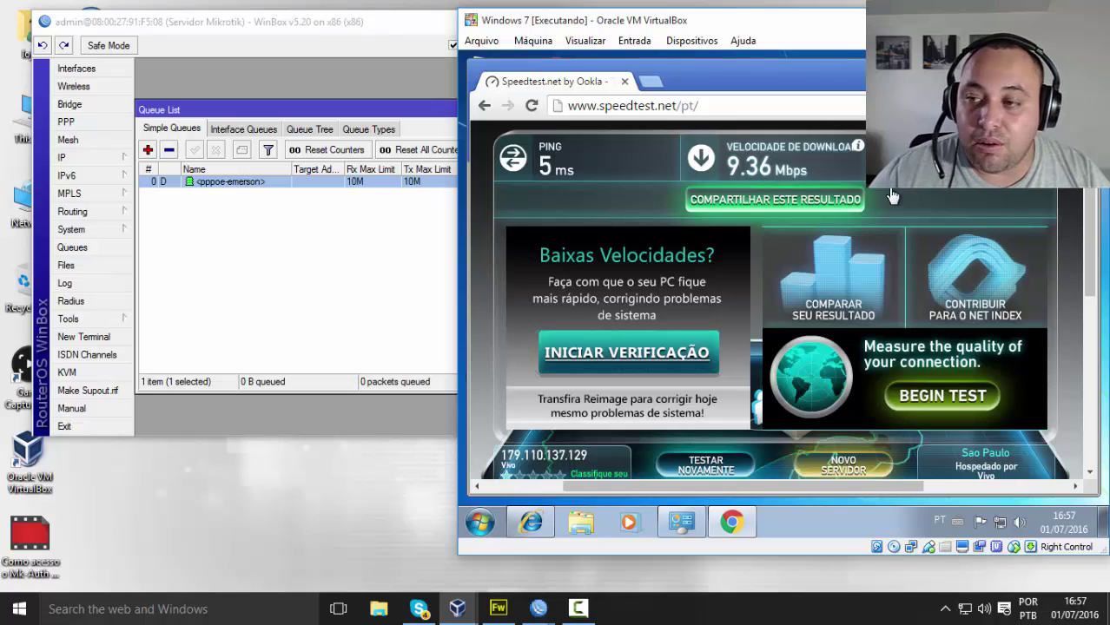
pyautogui.press('super+d')
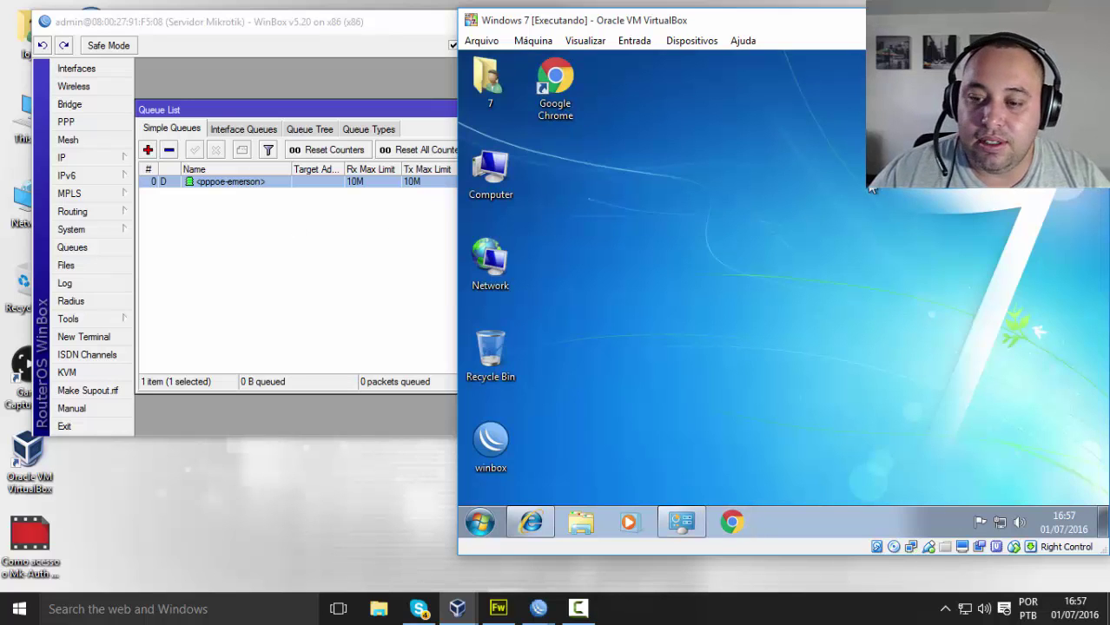